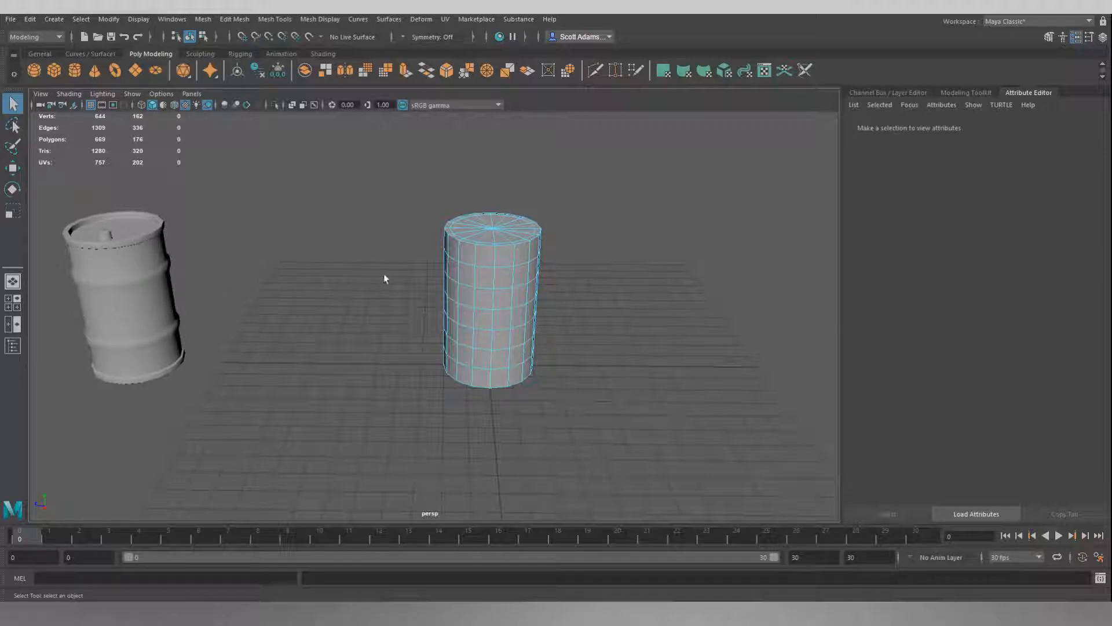
Examine the finished reference barrel's raised ribs, rims and recessed lid beside the plain subdivided cylinder.
{"action": "left_click_drag", "start_coordinate": [393, 274], "coordinate": [405, 293], "text": "alt"}
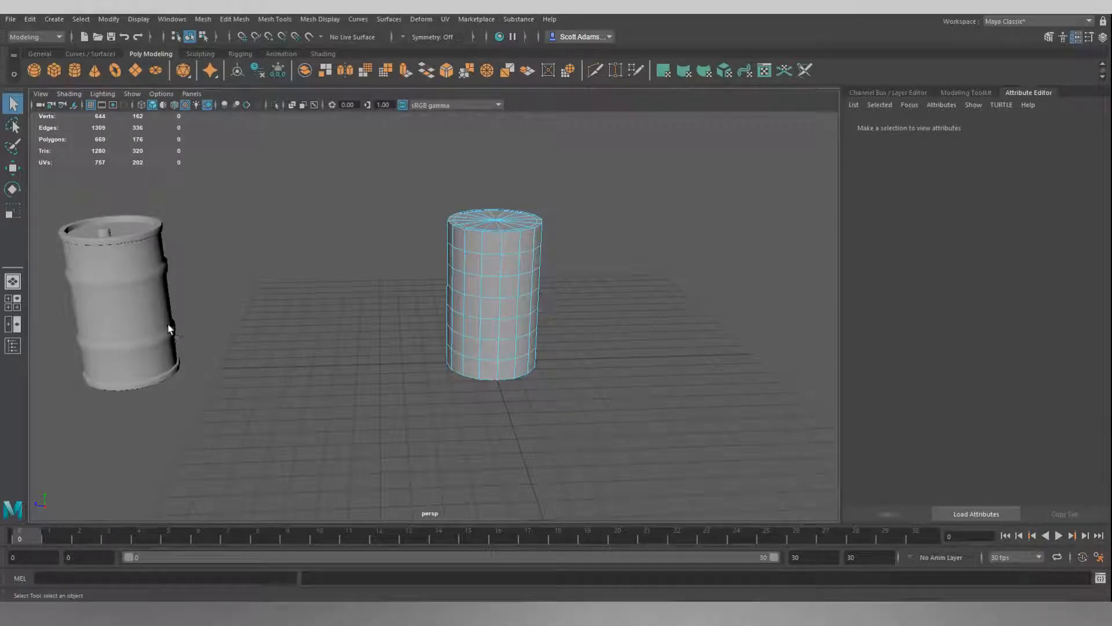
{"action": "left_click_drag", "start_coordinate": [382, 251], "coordinate": [345, 303], "text": "alt"}
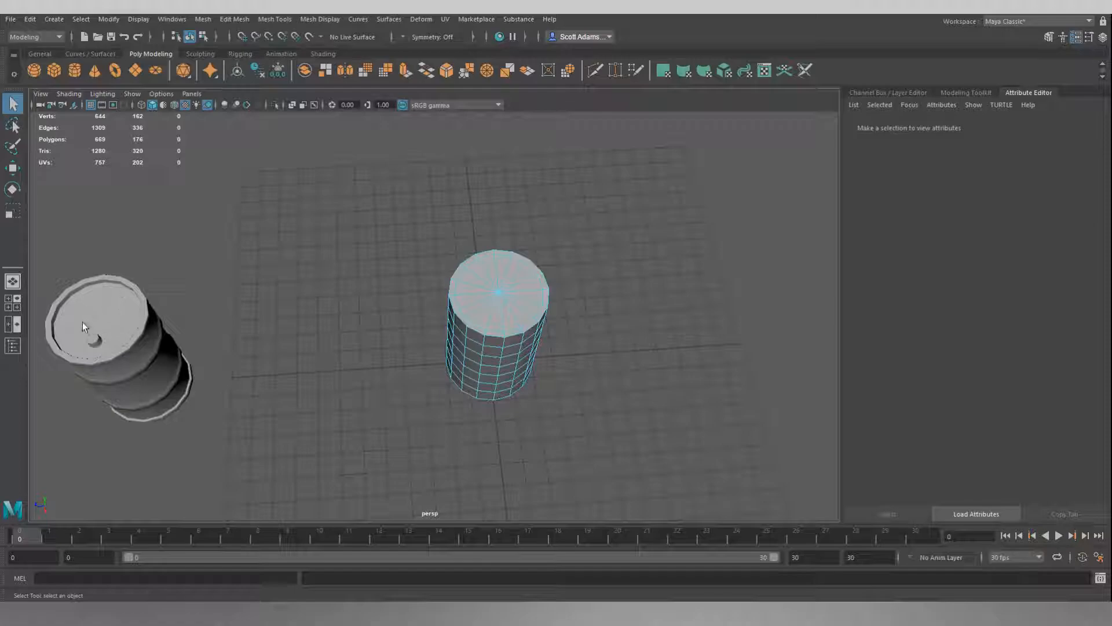
{"action": "left_click_drag", "start_coordinate": [90, 309], "coordinate": [90, 284], "text": "alt"}
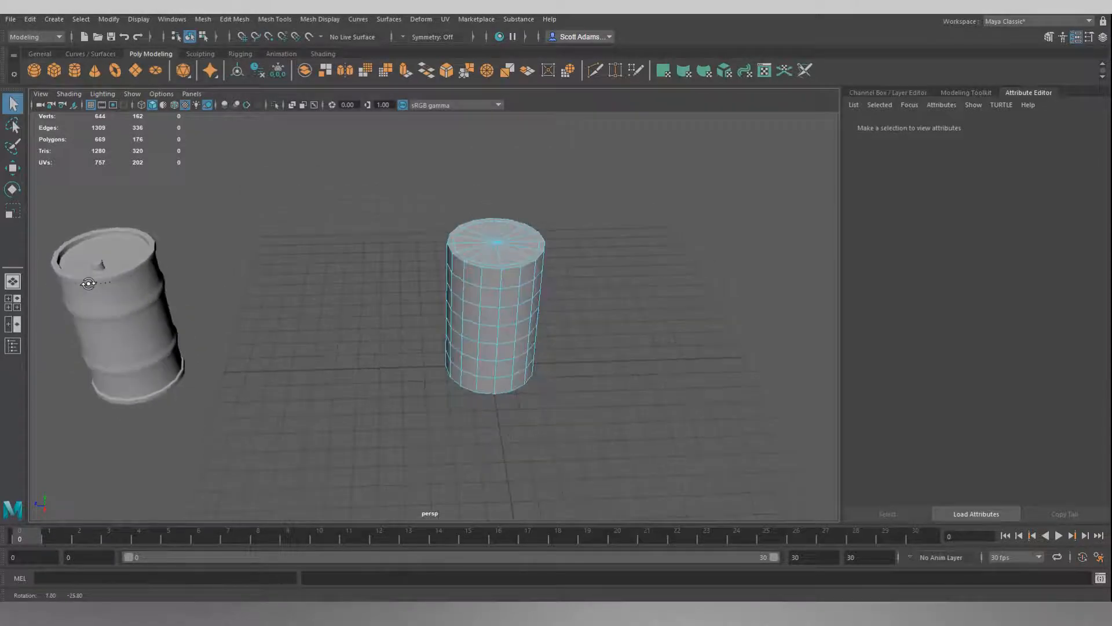
{"action": "middle_click_drag", "start_coordinate": [384, 295], "coordinate": [374, 293], "text": "alt"}
{"action": "left_click_drag", "start_coordinate": [374, 294], "coordinate": [345, 280], "text": "alt"}
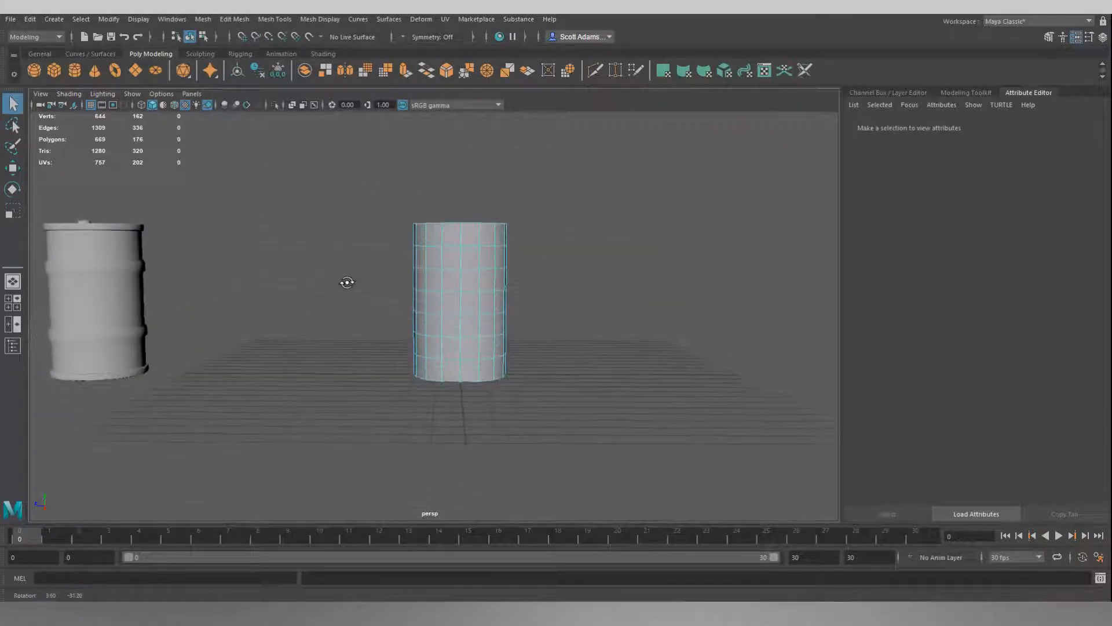
{"action": "left_click_drag", "start_coordinate": [451, 345], "coordinate": [348, 318], "text": "alt"}
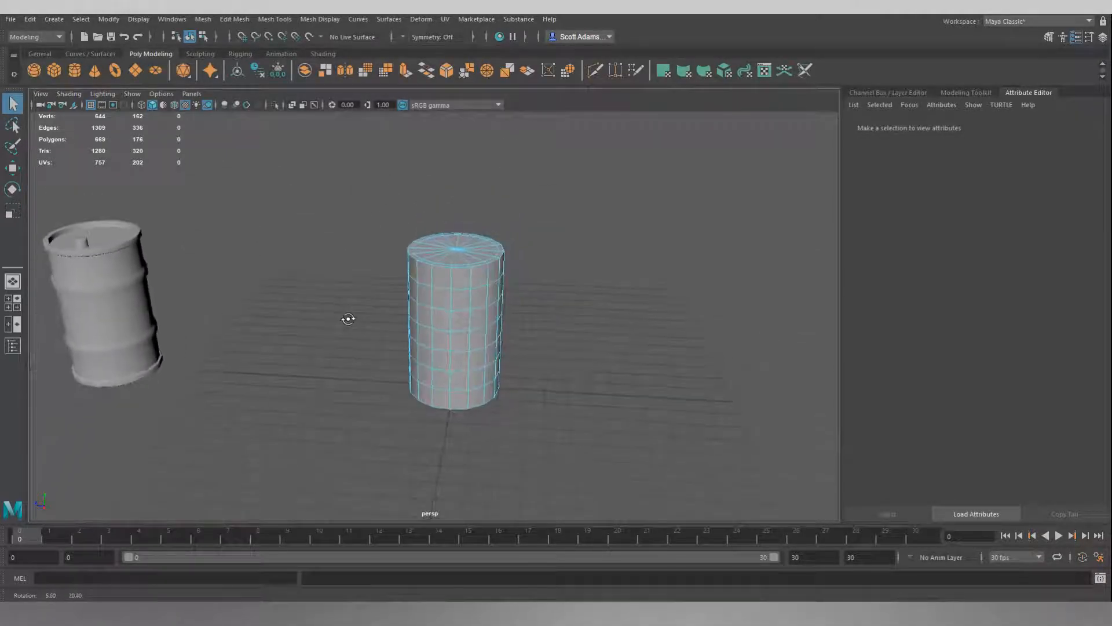
{"action": "middle_click_drag", "start_coordinate": [318, 291], "coordinate": [348, 291], "text": "alt"}
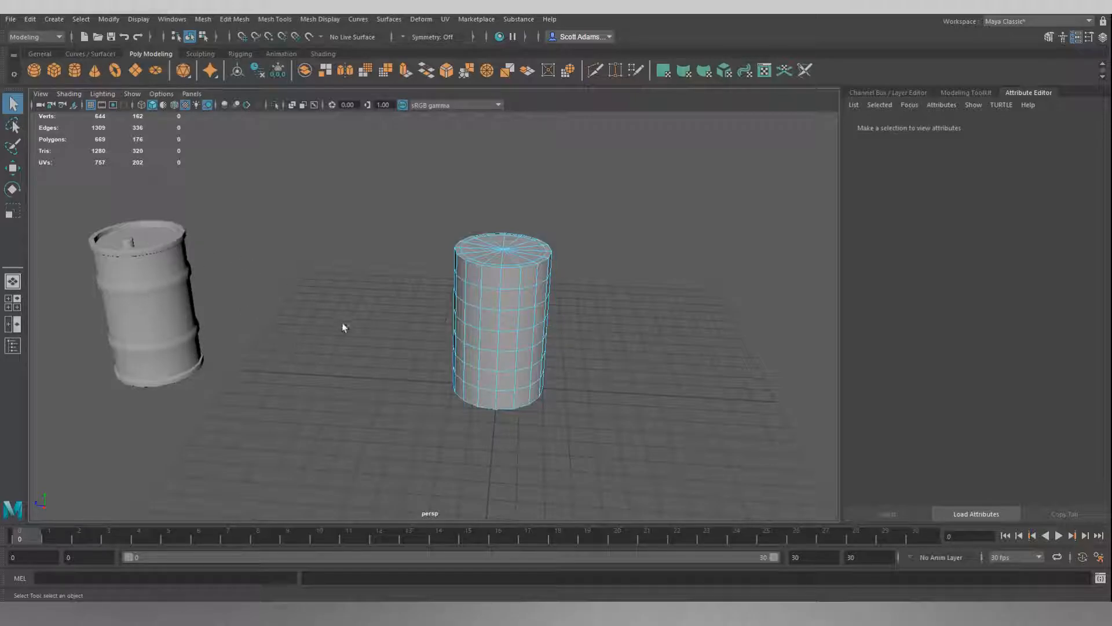
{"action": "left_click_drag", "start_coordinate": [338, 322], "coordinate": [415, 280], "text": "alt"}
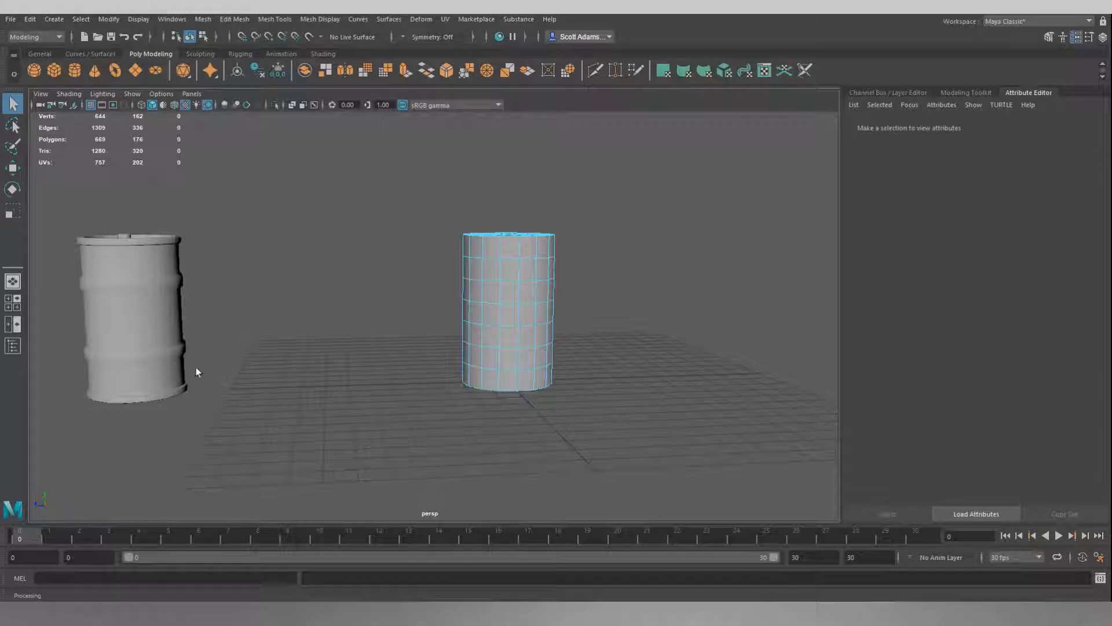
{"action": "left_click_drag", "start_coordinate": [500, 259], "coordinate": [410, 265], "text": "alt"}
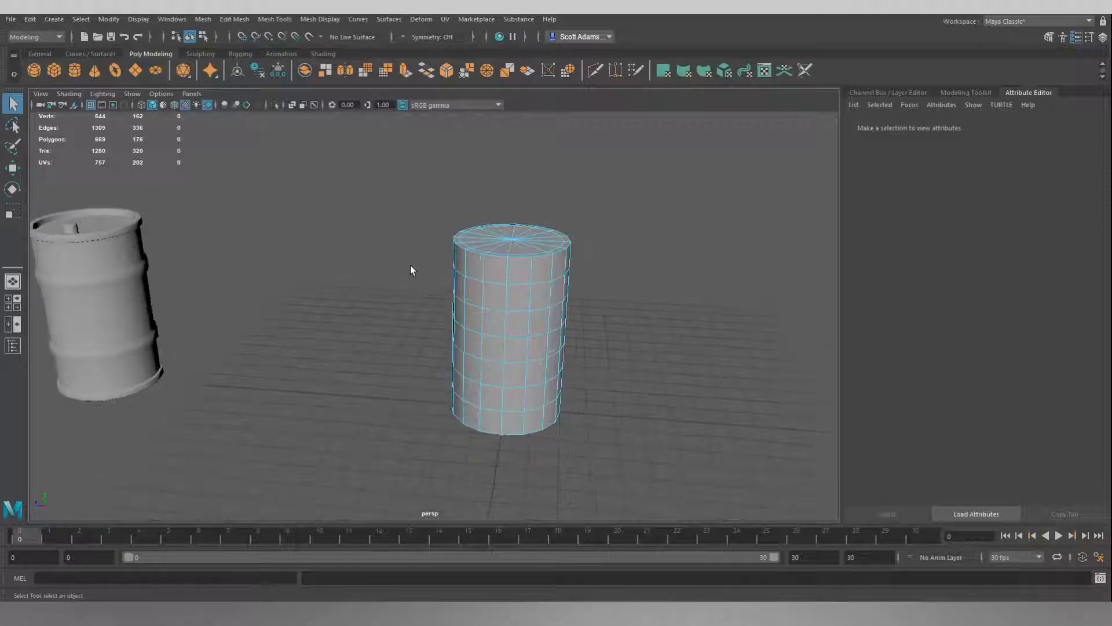
Select the side edge loops nearest the cylinder's top and bottom and scale them apart vertically until they sit close to the rims.
{"action": "scroll", "coordinate": [410, 265], "scroll_direction": "up", "scroll_amount": 2}
{"action": "middle_click_drag", "start_coordinate": [422, 262], "coordinate": [409, 255], "text": "alt"}
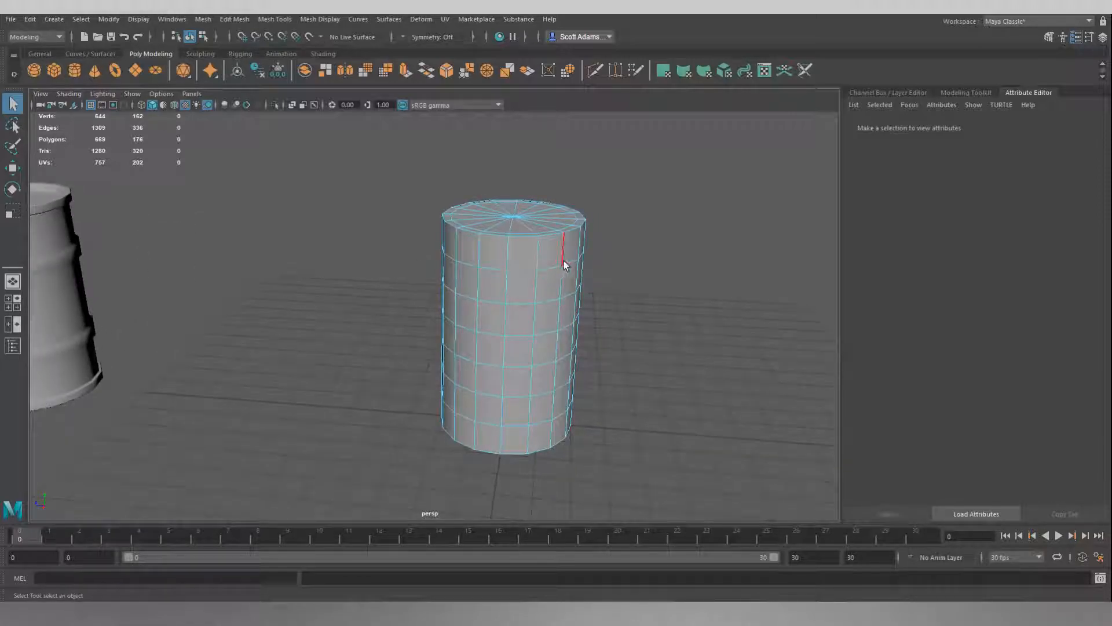
{"action": "double_click", "coordinate": [492, 269]}
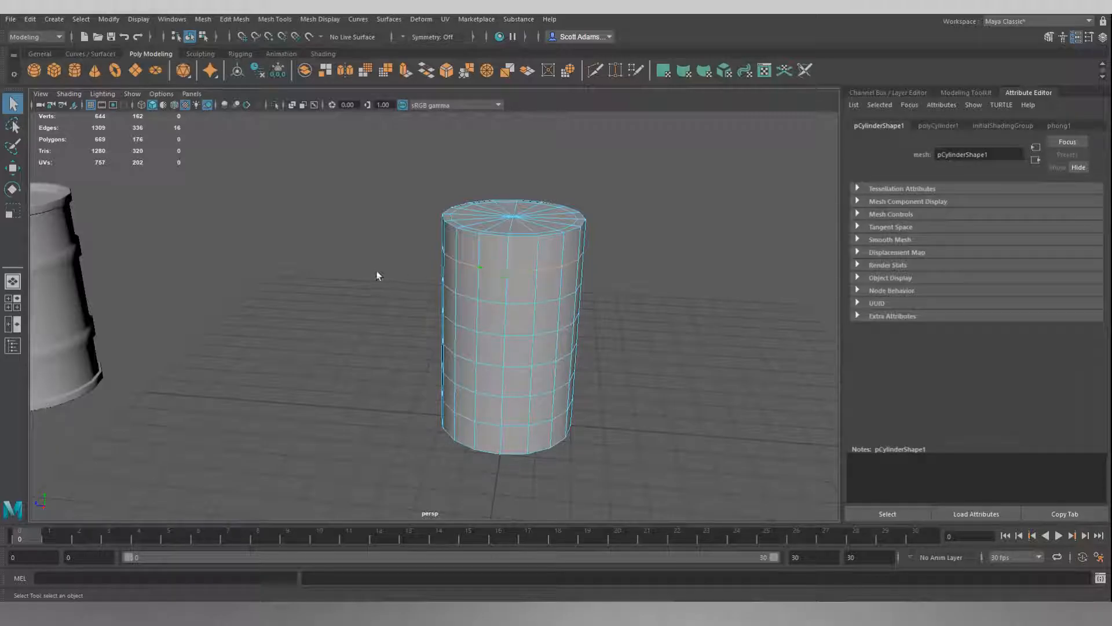
{"action": "double_click", "coordinate": [487, 423], "text": "shift"}
{"action": "mouse_move", "coordinate": [343, 330]}
{"action": "left_mouse_down", "text": "alt"}
{"action": "mouse_move", "coordinate": [368, 301]}
{"action": "mouse_move", "coordinate": [335, 312]}
{"action": "left_mouse_up", "text": "alt"}
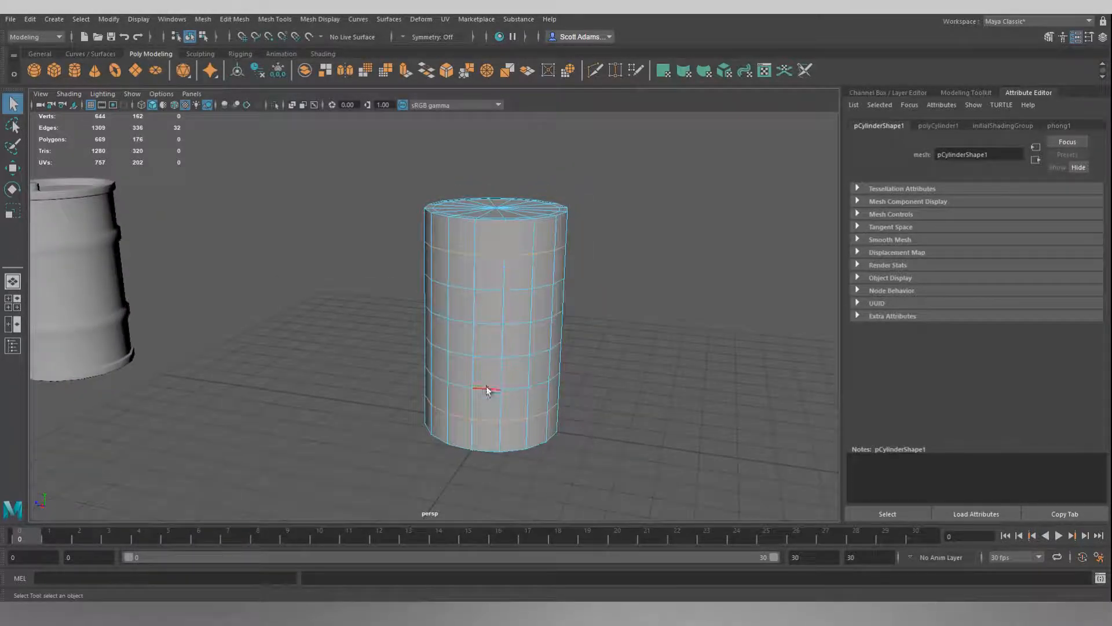
{"action": "key", "text": "r"}
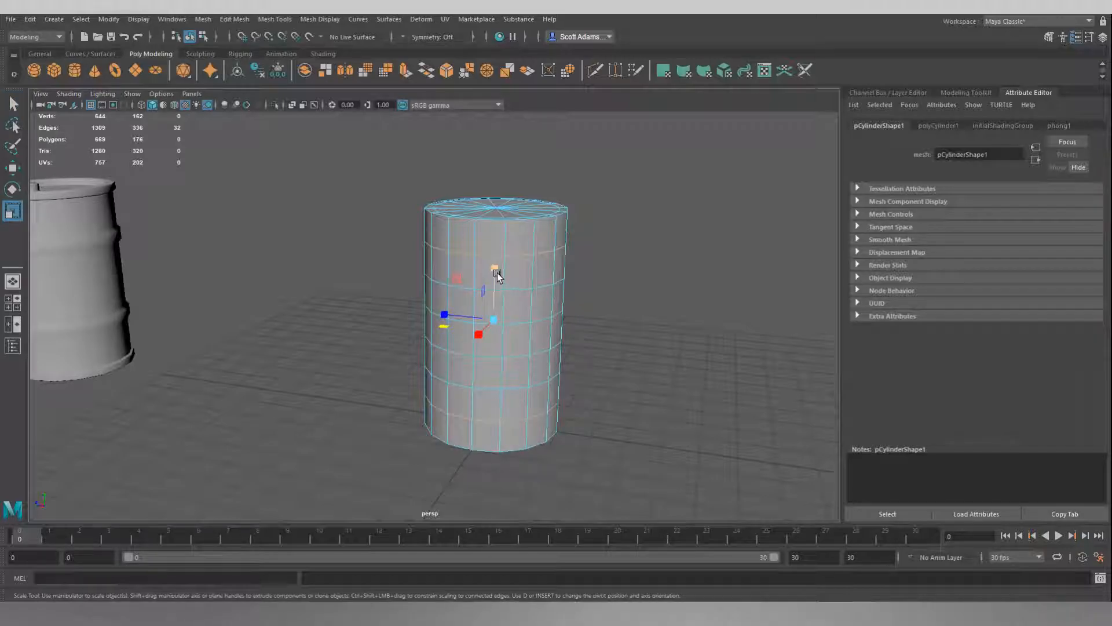
{"action": "mouse_move", "coordinate": [495, 272]}
{"action": "left_mouse_down"}
{"action": "mouse_move", "coordinate": [495, 292]}
{"action": "mouse_move", "coordinate": [491, 258]}
{"action": "left_mouse_up"}
{"action": "mouse_move", "coordinate": [344, 261]}
{"action": "left_mouse_down", "text": "alt"}
{"action": "mouse_move", "coordinate": [387, 253]}
{"action": "mouse_move", "coordinate": [332, 256]}
{"action": "left_mouse_up", "text": "alt"}
{"action": "left_click", "coordinate": [333, 255]}
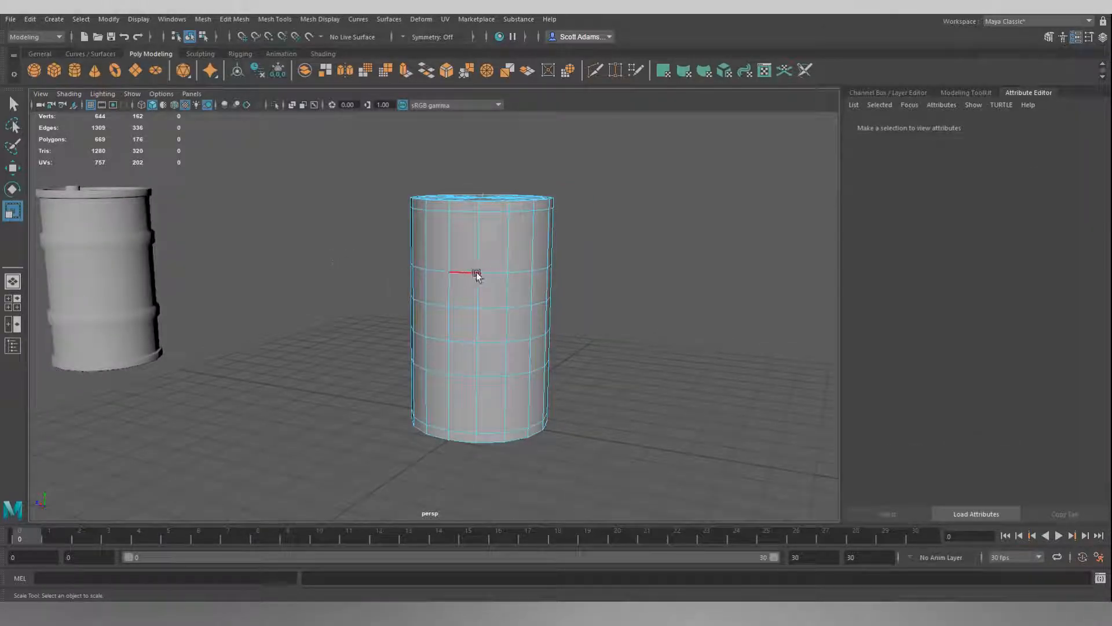
{"action": "double_click", "coordinate": [500, 272]}
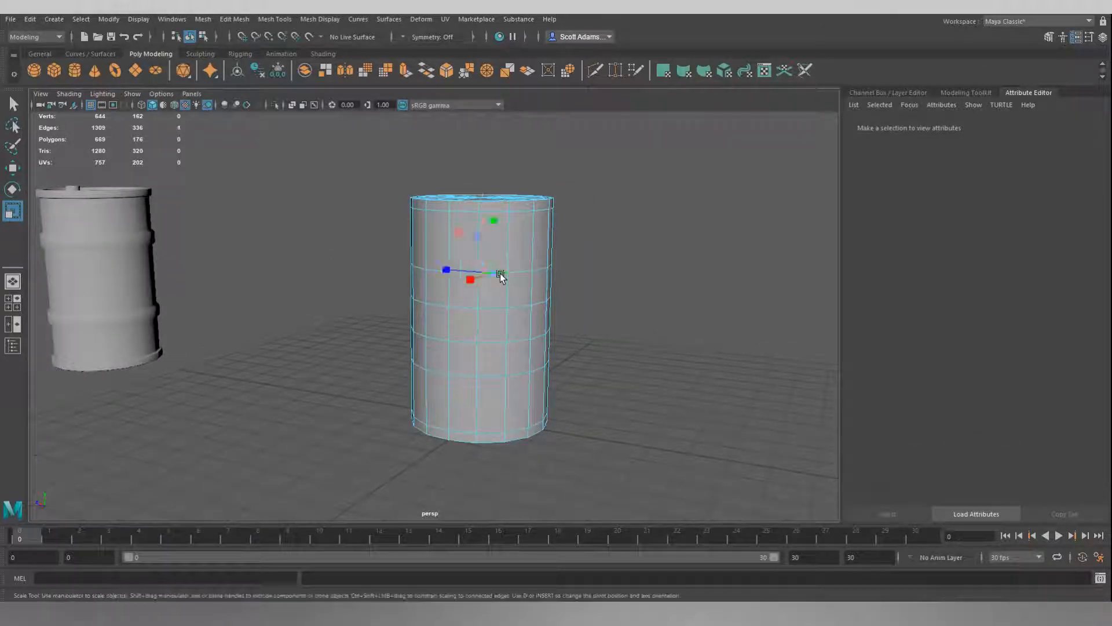
{"action": "double_click", "coordinate": [492, 376], "text": "shift"}
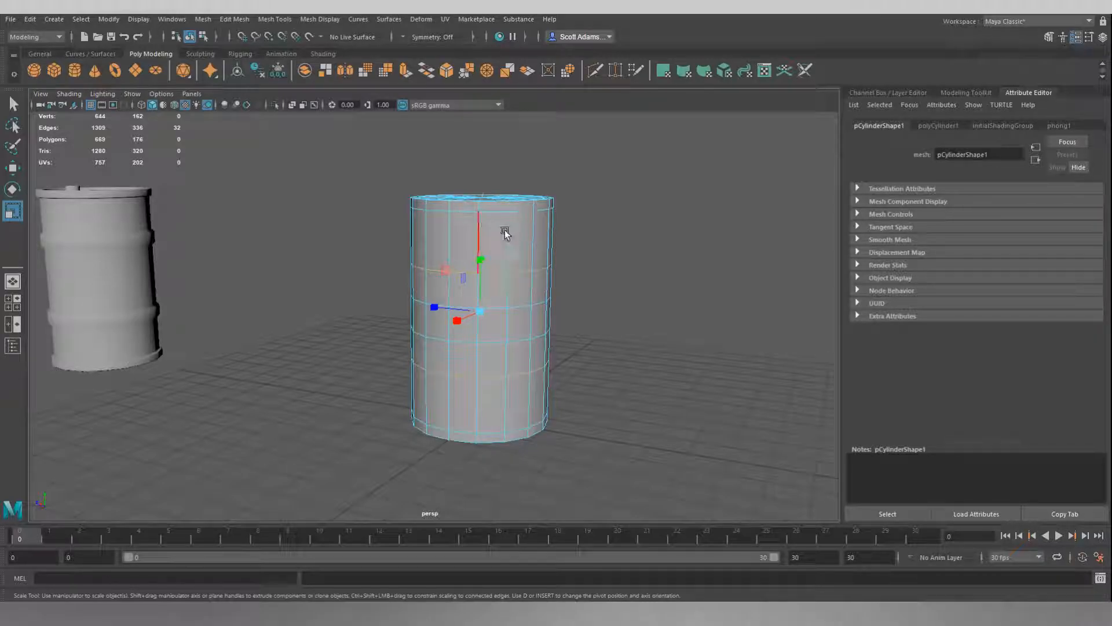
{"action": "left_click", "coordinate": [603, 276]}
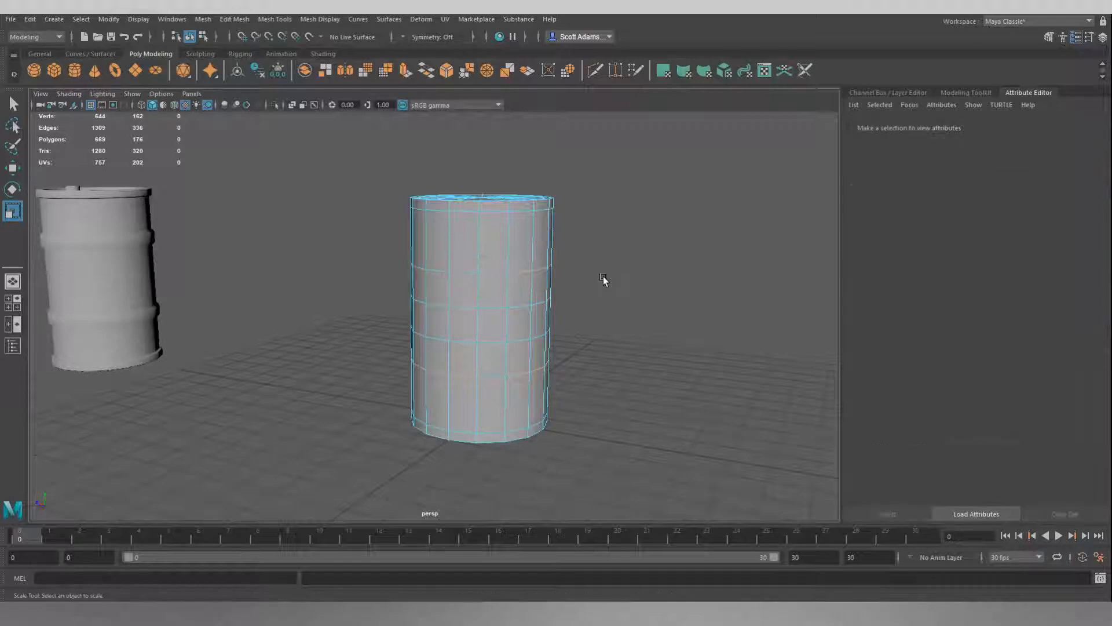
Scale the next pair of upper and lower edge loops apart vertically to set the outer borders of the two ribs.
{"action": "double_click", "coordinate": [498, 277]}
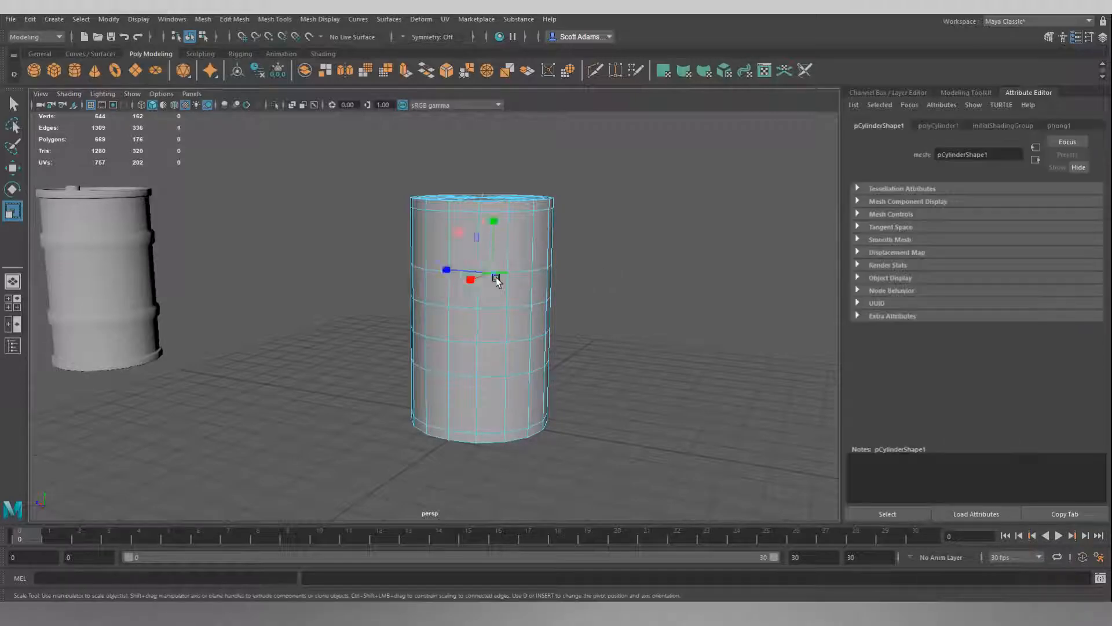
{"action": "left_click", "coordinate": [495, 376], "text": "shift"}
{"action": "double_click", "coordinate": [495, 376], "text": "shift"}
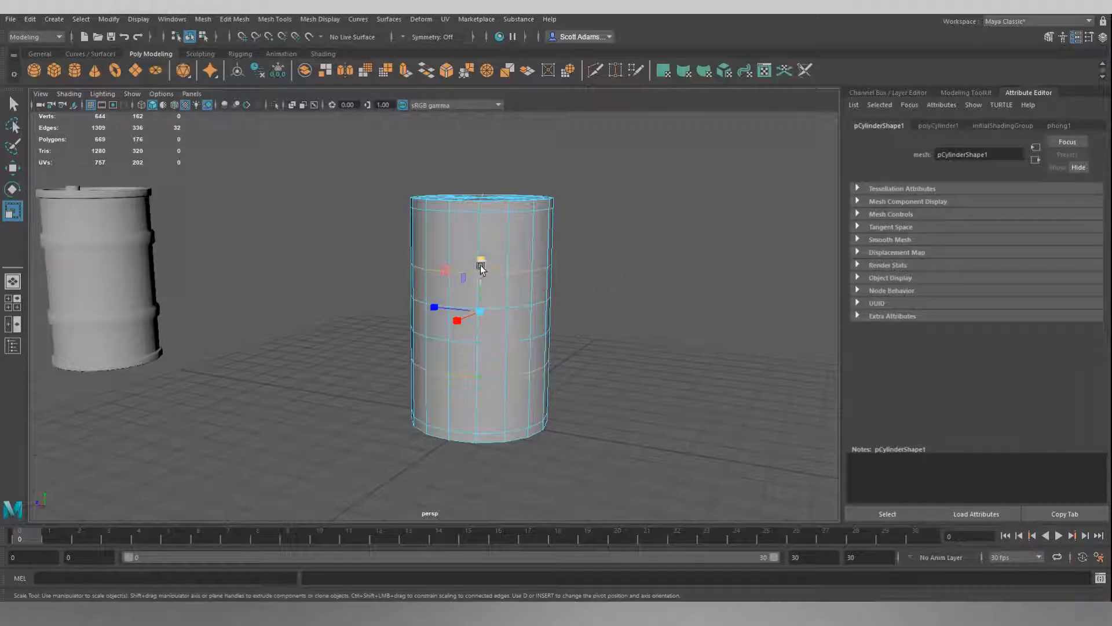
{"action": "mouse_move", "coordinate": [485, 258]}
{"action": "left_mouse_down"}
{"action": "mouse_move", "coordinate": [487, 232]}
{"action": "mouse_move", "coordinate": [479, 271]}
{"action": "left_mouse_up"}
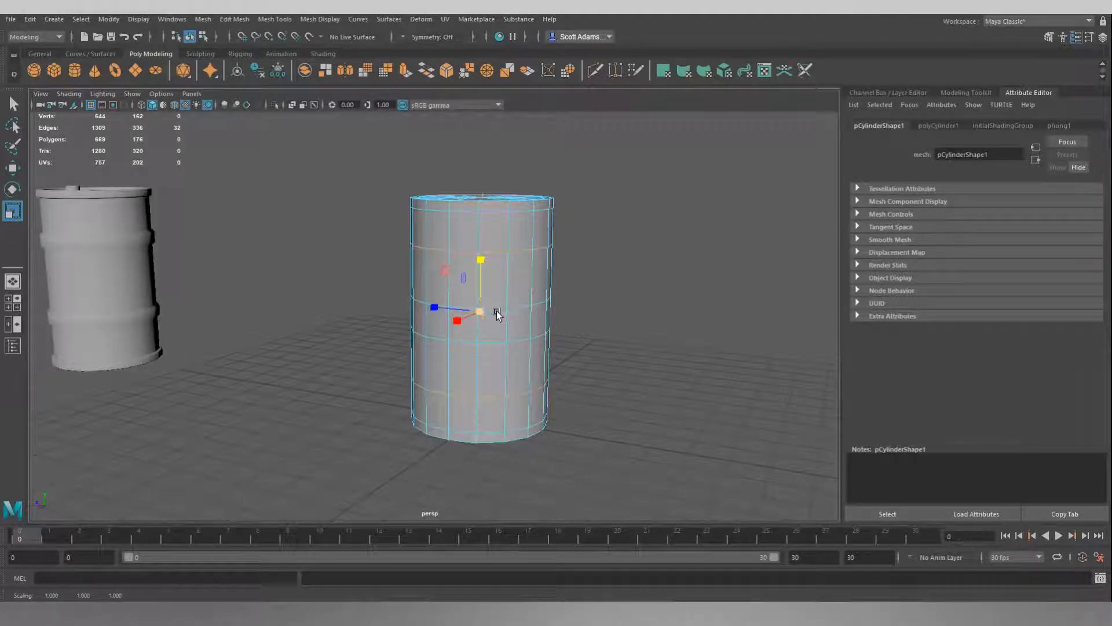
{"action": "left_click", "coordinate": [603, 305]}
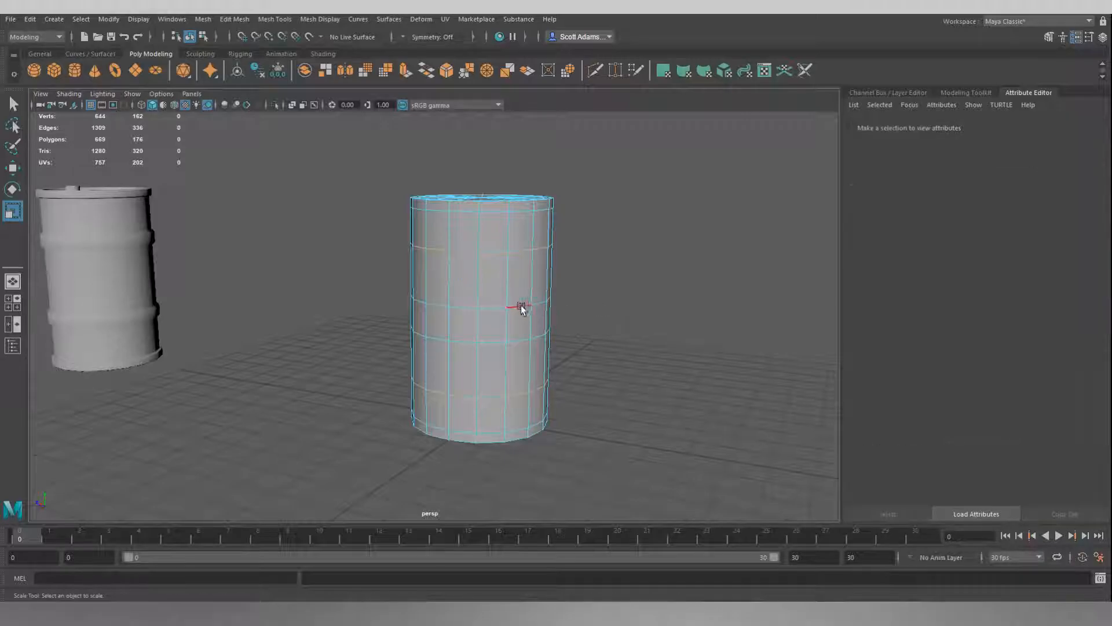
Scale the two middle edge loops apart vertically until each sits just inside the neighbouring outer rib loop.
{"action": "double_click", "coordinate": [492, 307]}
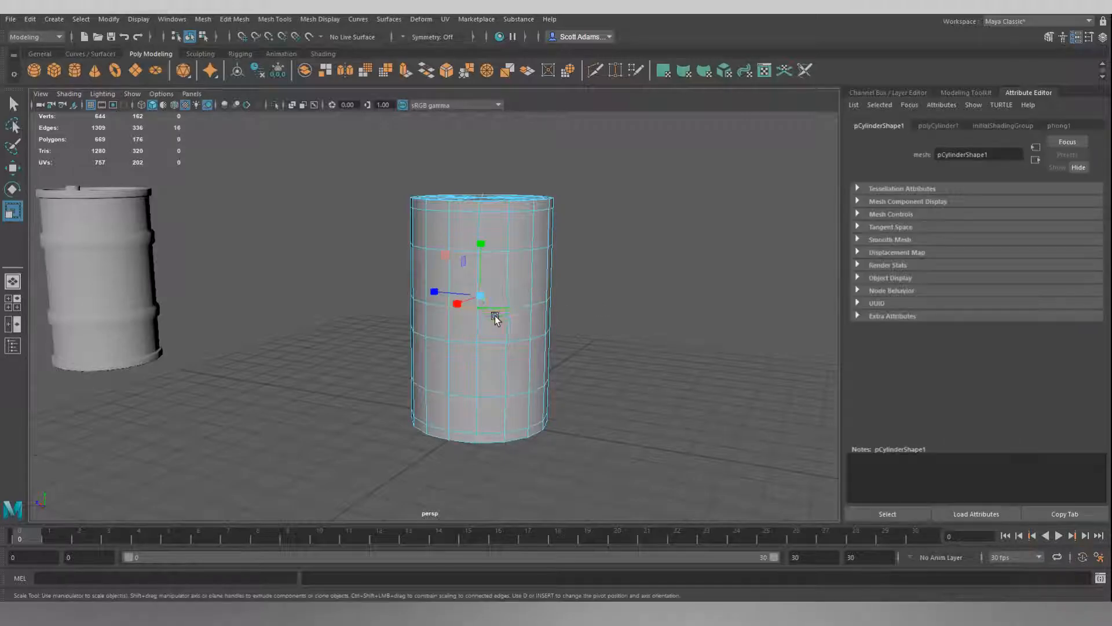
{"action": "left_click", "coordinate": [491, 341], "text": "shift"}
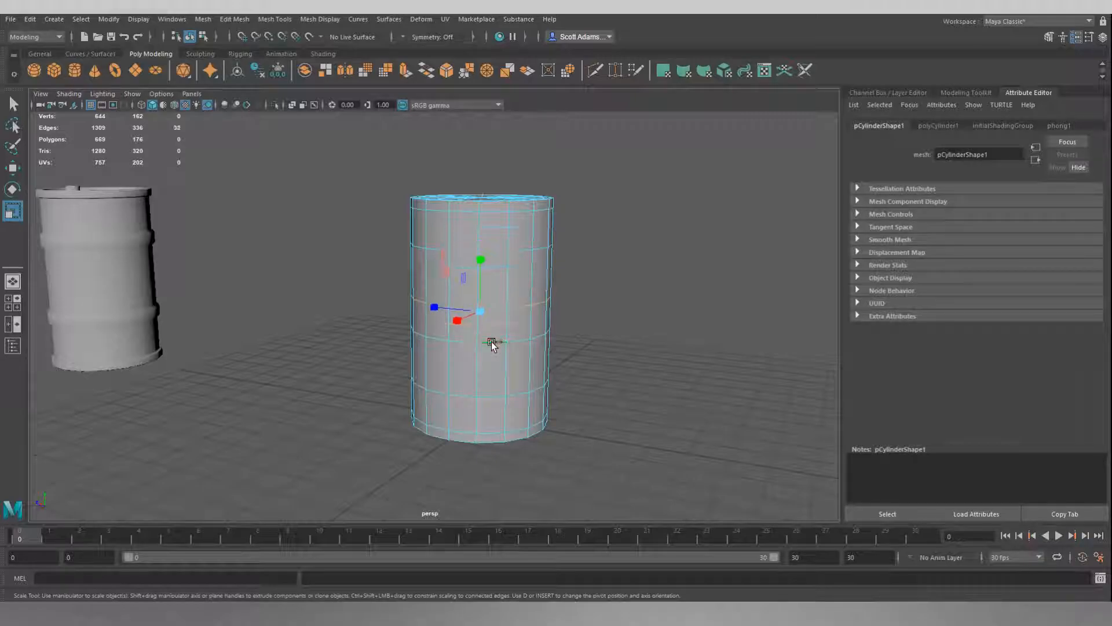
{"action": "left_click_drag", "start_coordinate": [481, 263], "coordinate": [484, 148]}
{"action": "left_click", "coordinate": [595, 275]}
Switch the cylinder to face component mode and activate the Select tool.
{"action": "left_click_drag", "start_coordinate": [595, 277], "coordinate": [606, 306], "text": "alt"}
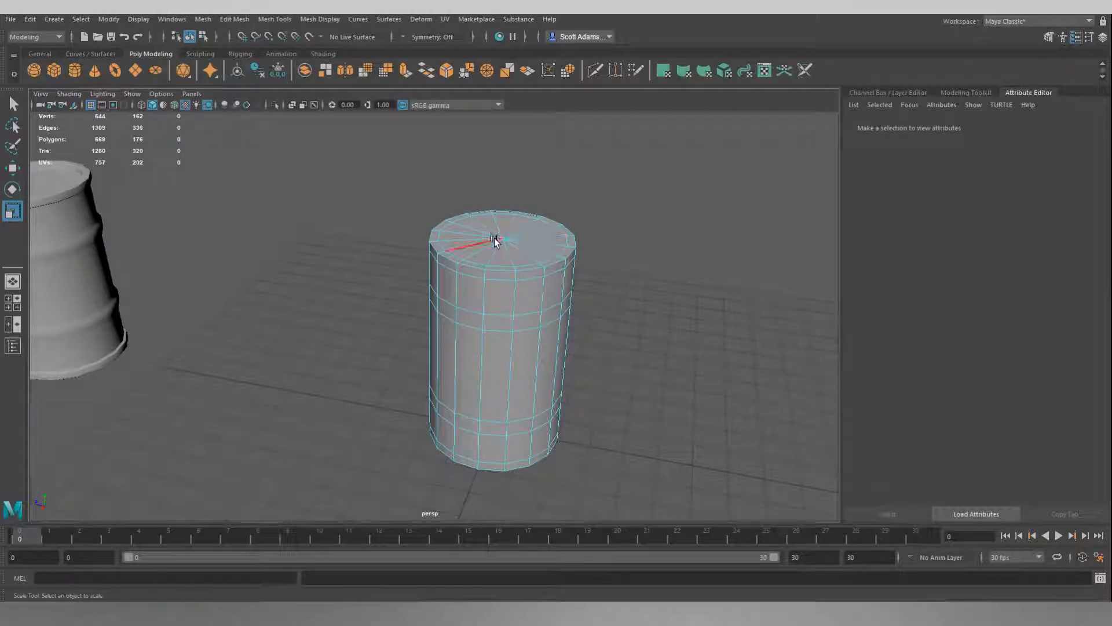
{"action": "mouse_move", "coordinate": [638, 325]}
{"action": "left_mouse_down", "text": "alt"}
{"action": "mouse_move", "coordinate": [634, 242]}
{"action": "mouse_move", "coordinate": [648, 324]}
{"action": "mouse_move", "coordinate": [632, 316]}
{"action": "left_mouse_up", "text": "alt"}
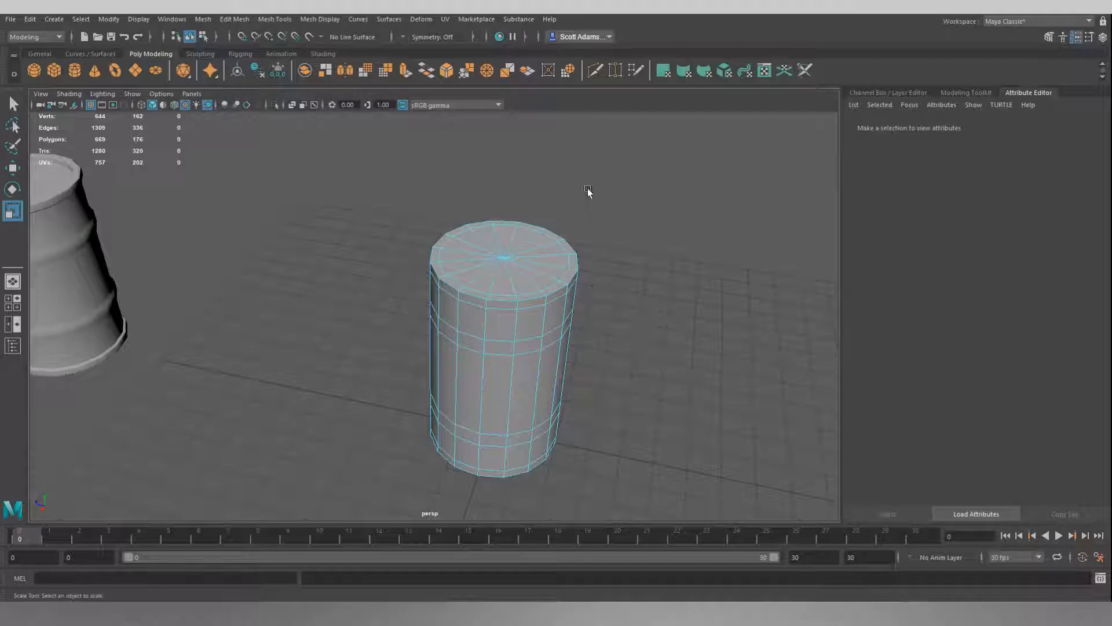
{"action": "right_click", "coordinate": [614, 217]}
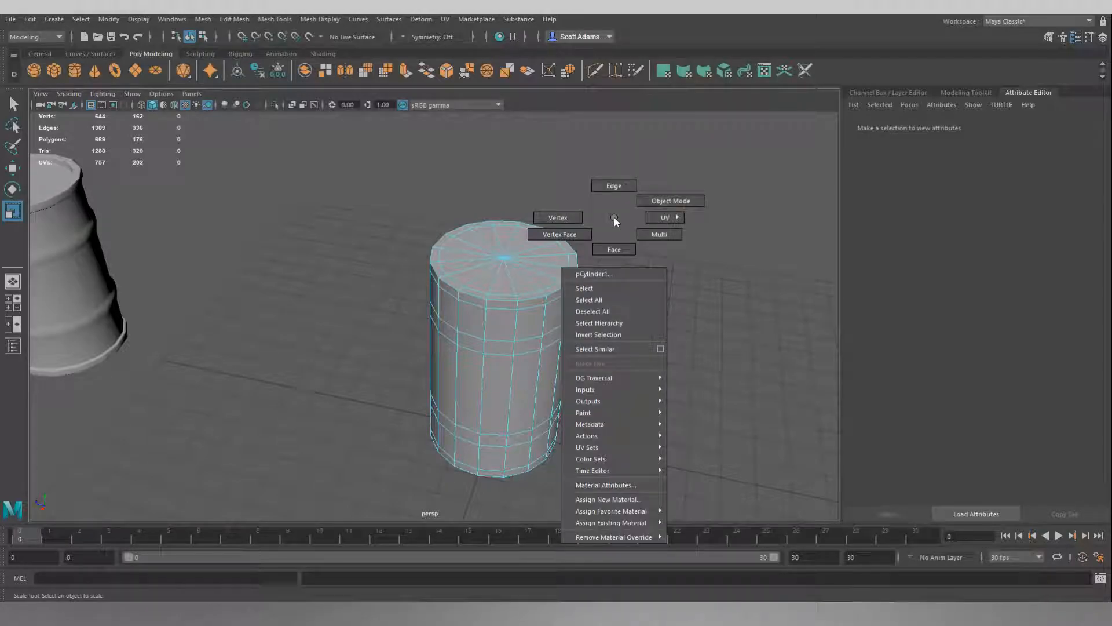
{"action": "left_click", "coordinate": [612, 250]}
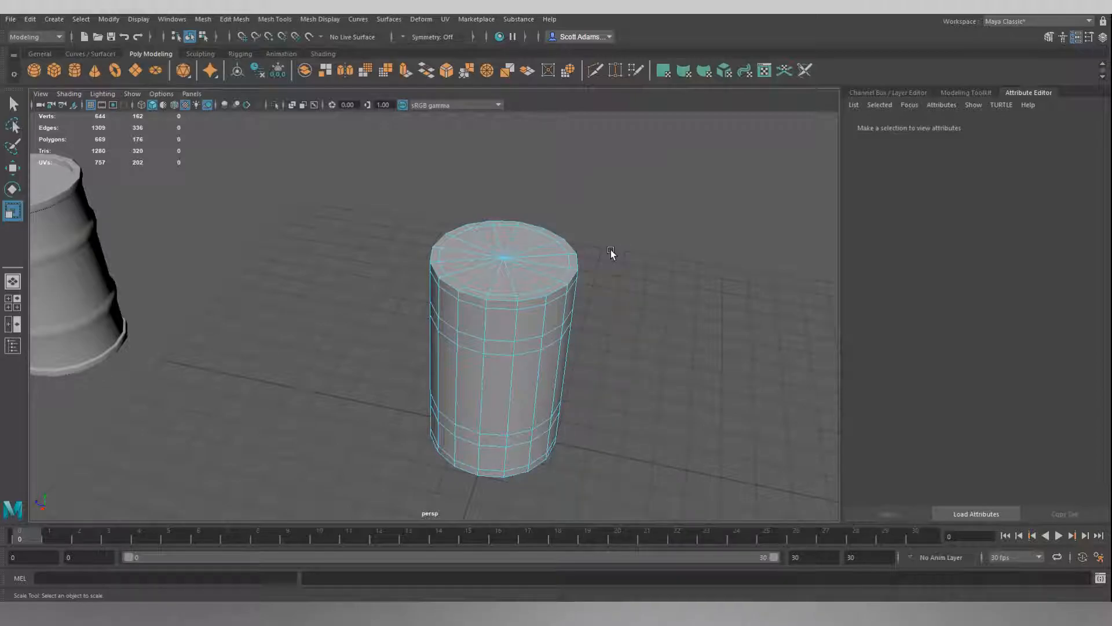
{"action": "left_click", "coordinate": [540, 278]}
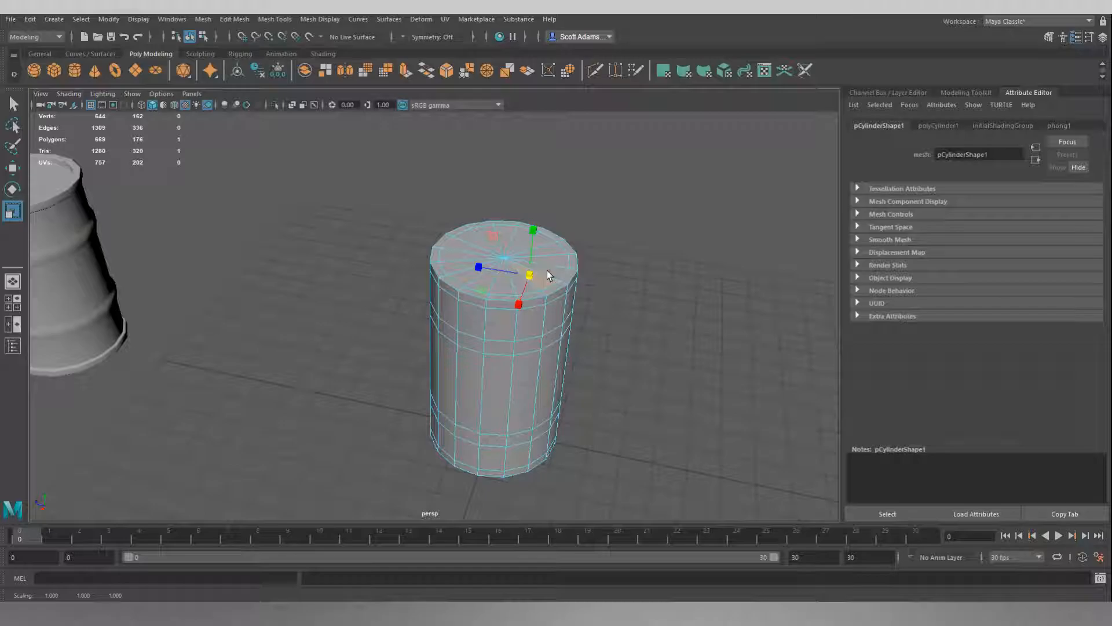
{"action": "key", "text": "q"}
{"action": "left_click", "coordinate": [622, 255]}
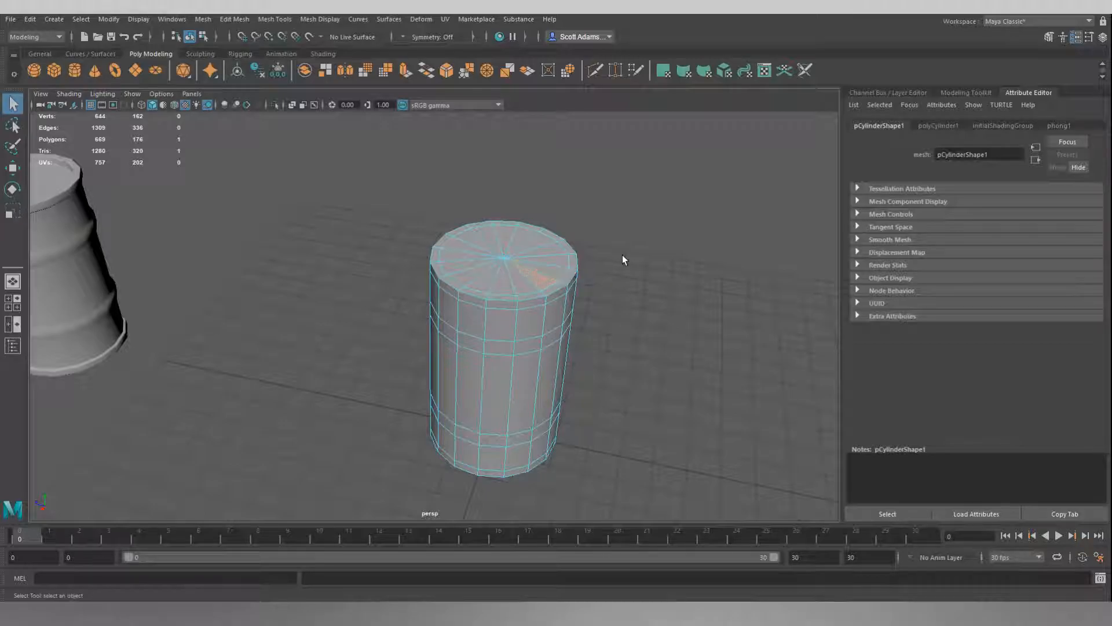
{"action": "left_click", "coordinate": [538, 273]}
{"action": "left_click", "coordinate": [648, 237]}
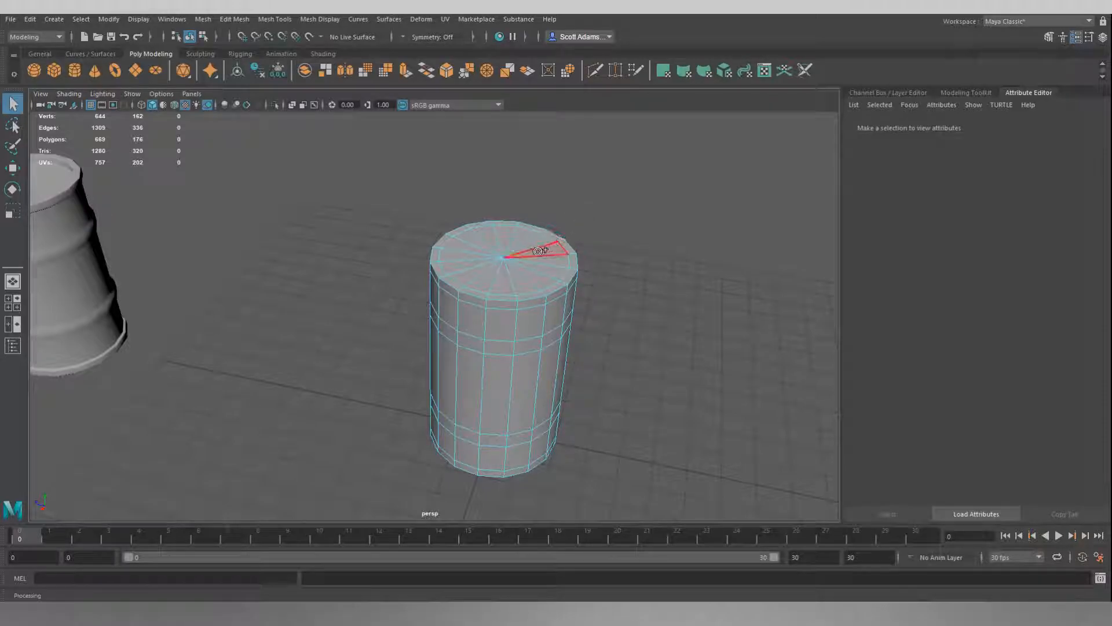
{"action": "left_click_drag", "start_coordinate": [511, 365], "coordinate": [511, 322]}
{"action": "left_click", "coordinate": [643, 242]}
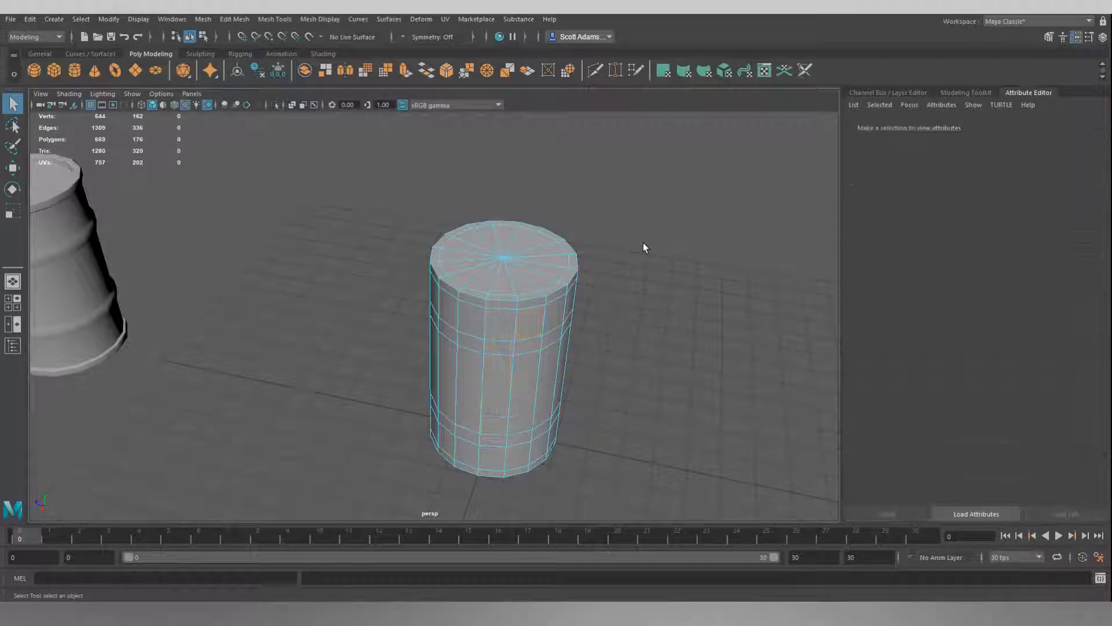
Select all faces of the cylinder's top and bottom caps, excluding the rim rings, and start an Extrude on them.
{"action": "mouse_move", "coordinate": [533, 256]}
{"action": "left_mouse_down"}
{"action": "mouse_move", "coordinate": [482, 258]}
{"action": "mouse_move", "coordinate": [539, 255]}
{"action": "mouse_move", "coordinate": [524, 259]}
{"action": "left_mouse_up"}
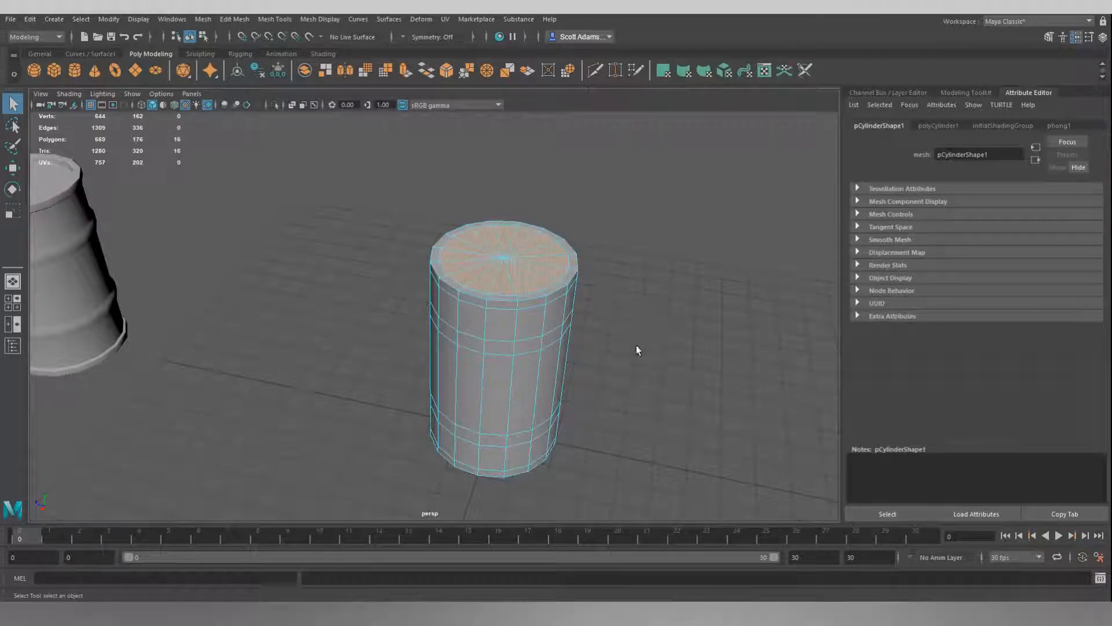
{"action": "left_click_drag", "start_coordinate": [626, 387], "coordinate": [621, 307], "text": "alt"}
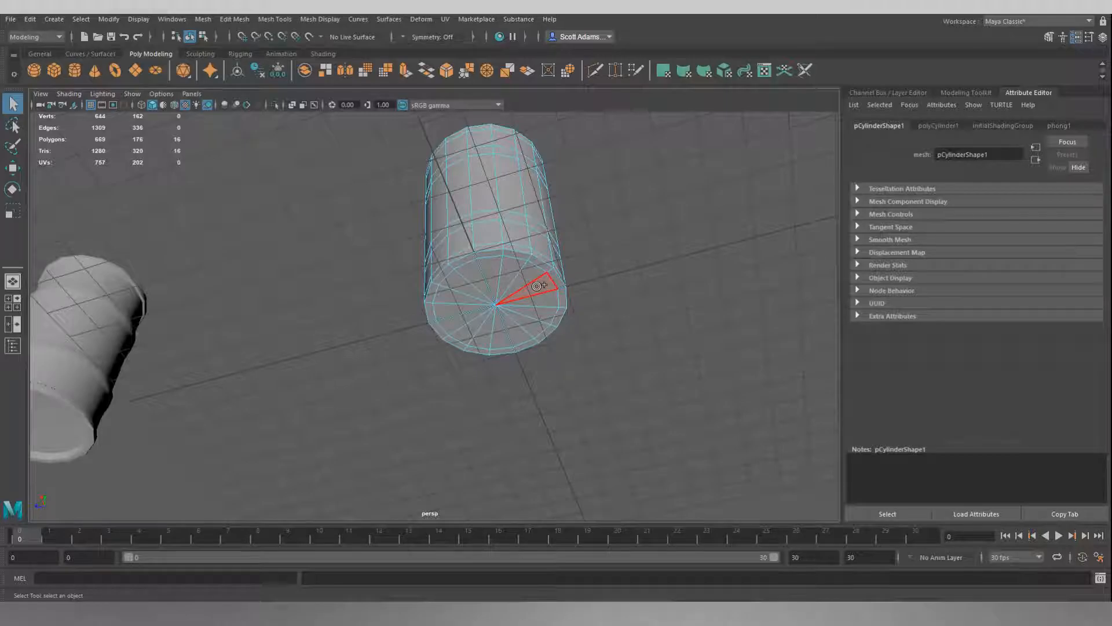
{"action": "mouse_move", "coordinate": [532, 283]}
{"action": "left_mouse_down"}
{"action": "mouse_move", "coordinate": [460, 272]}
{"action": "mouse_move", "coordinate": [446, 322]}
{"action": "mouse_move", "coordinate": [507, 341]}
{"action": "mouse_move", "coordinate": [525, 300]}
{"action": "mouse_move", "coordinate": [541, 295]}
{"action": "left_mouse_up"}
{"action": "left_click_drag", "start_coordinate": [621, 214], "coordinate": [598, 274], "text": "alt"}
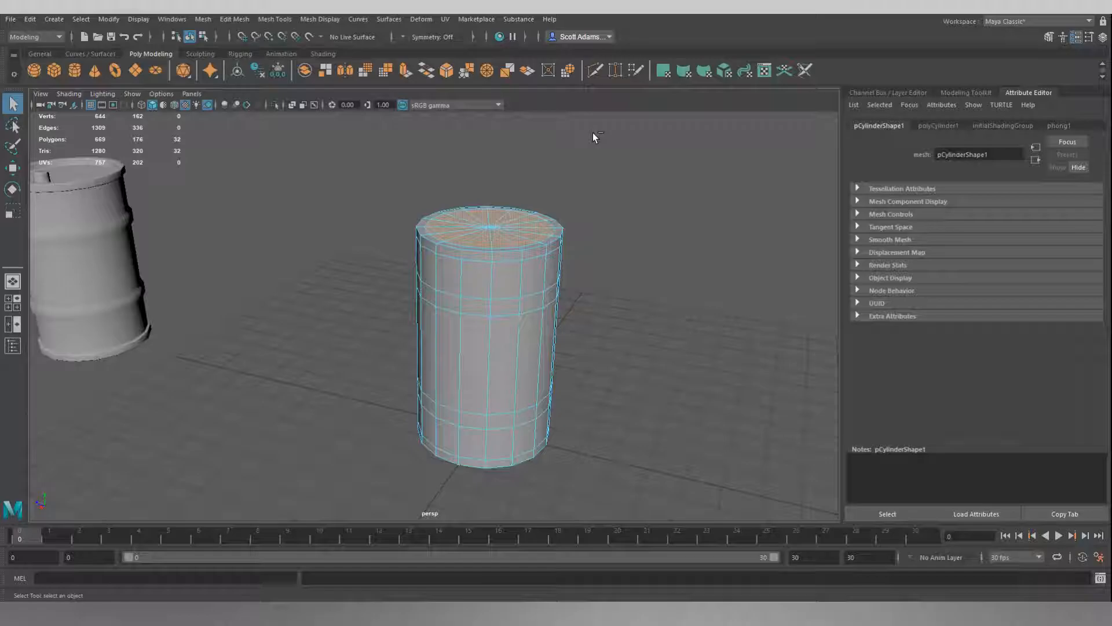
{"action": "key", "text": "ctrl+e"}
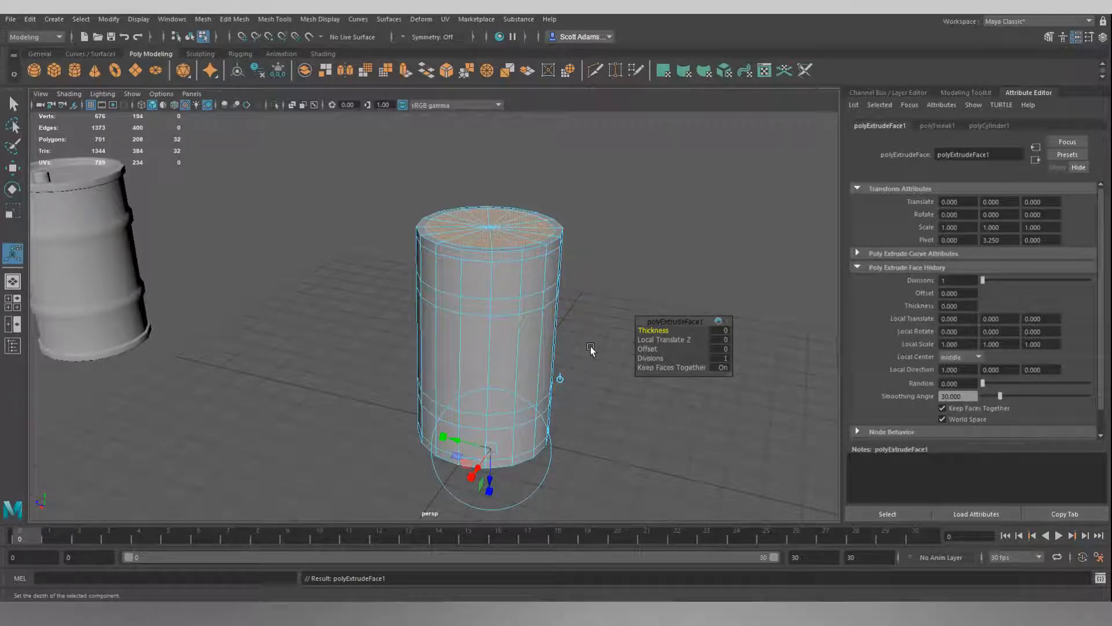
{"action": "left_click_drag", "start_coordinate": [591, 347], "coordinate": [589, 338], "text": "alt"}
{"action": "left_click_drag", "start_coordinate": [493, 476], "coordinate": [493, 450]}
{"action": "mouse_move", "coordinate": [579, 378]}
{"action": "left_mouse_down", "text": "alt"}
{"action": "mouse_move", "coordinate": [583, 309]}
{"action": "mouse_move", "coordinate": [585, 384]}
{"action": "left_mouse_up", "text": "alt"}
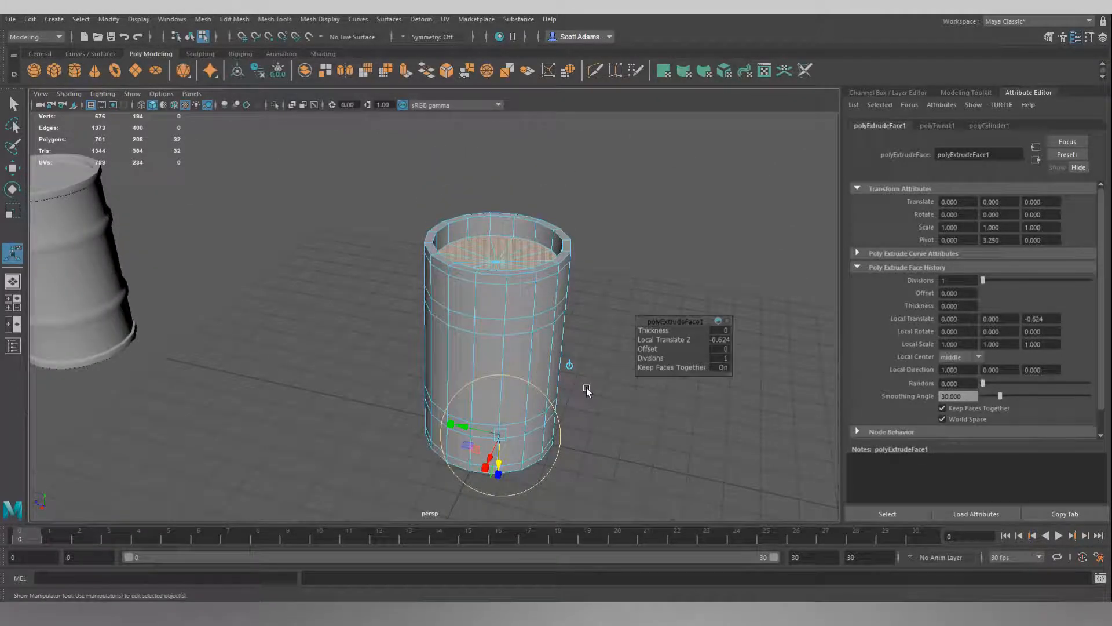
{"action": "key", "text": "ctrl+z"}
Scale the extruded cap faces toward each other vertically to recess both ends slightly inside the rims, and clear the selection.
{"action": "key", "text": "r"}
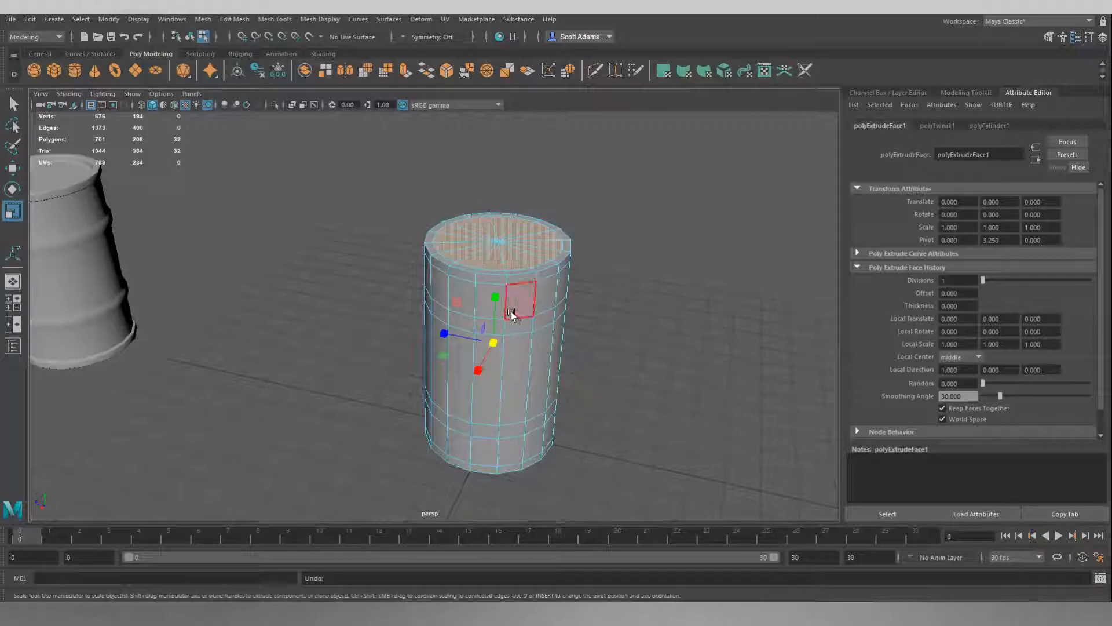
{"action": "left_click_drag", "start_coordinate": [495, 300], "coordinate": [496, 308]}
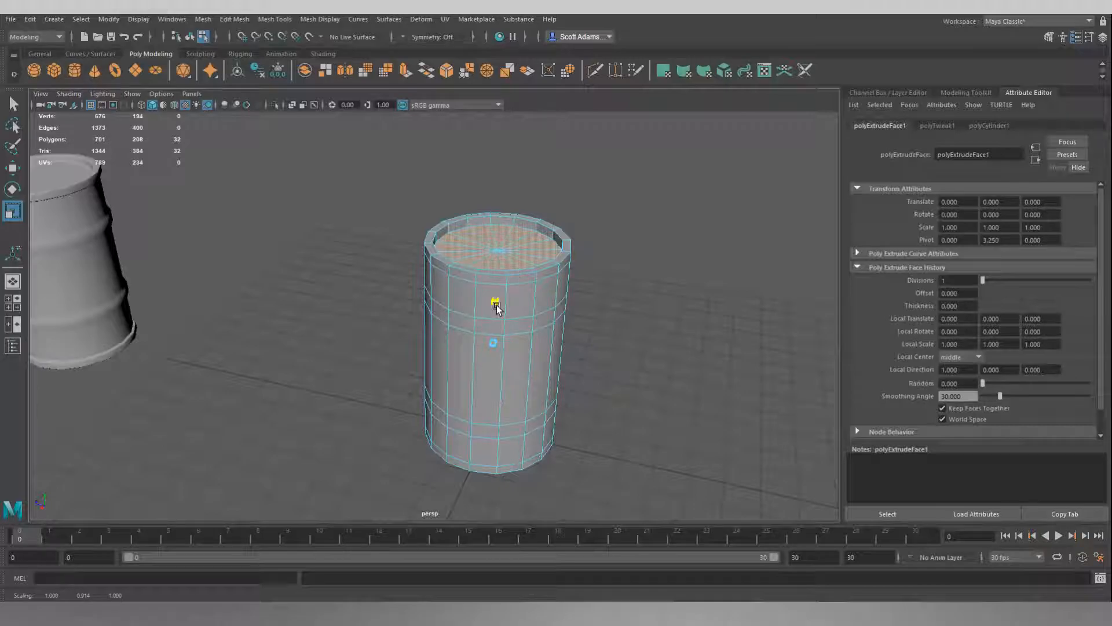
{"action": "left_click_drag", "start_coordinate": [603, 261], "coordinate": [616, 239], "text": "alt"}
{"action": "left_click", "coordinate": [618, 236]}
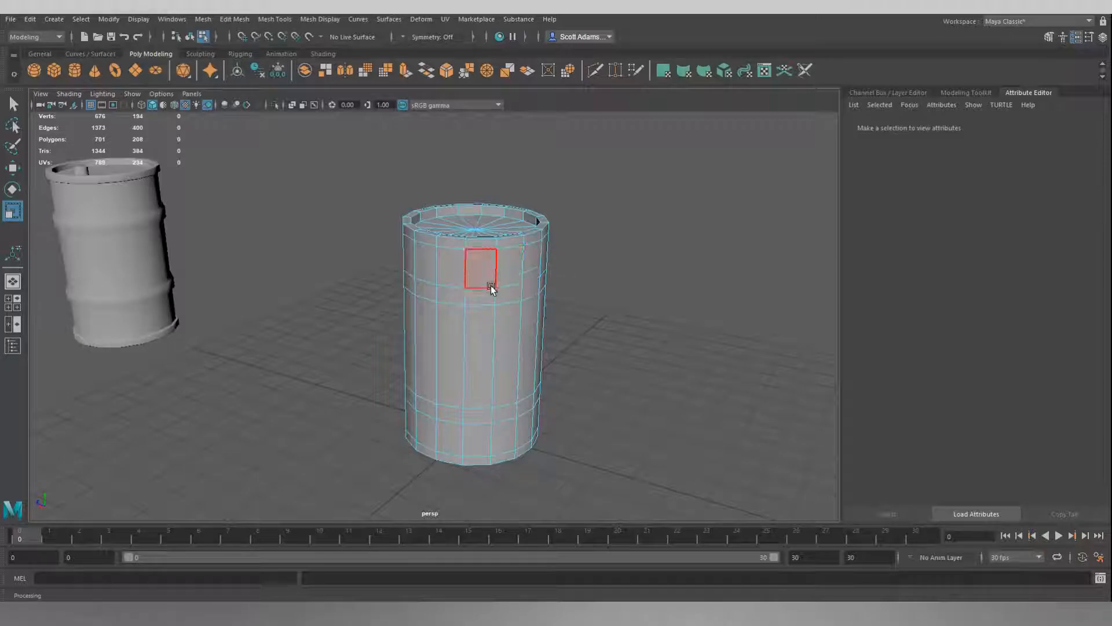
Extrude the three wide side face bands between the rims and ribs and scale them slightly inward horizontally, leaving rims and ribs raised.
{"action": "left_click", "coordinate": [512, 263]}
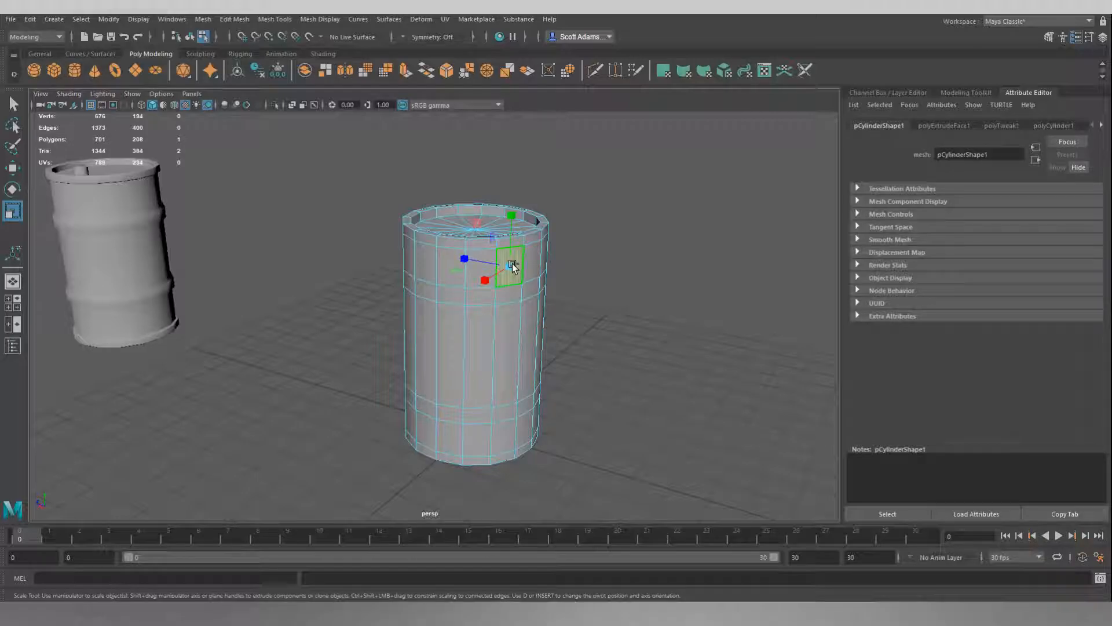
{"action": "key", "text": "q"}
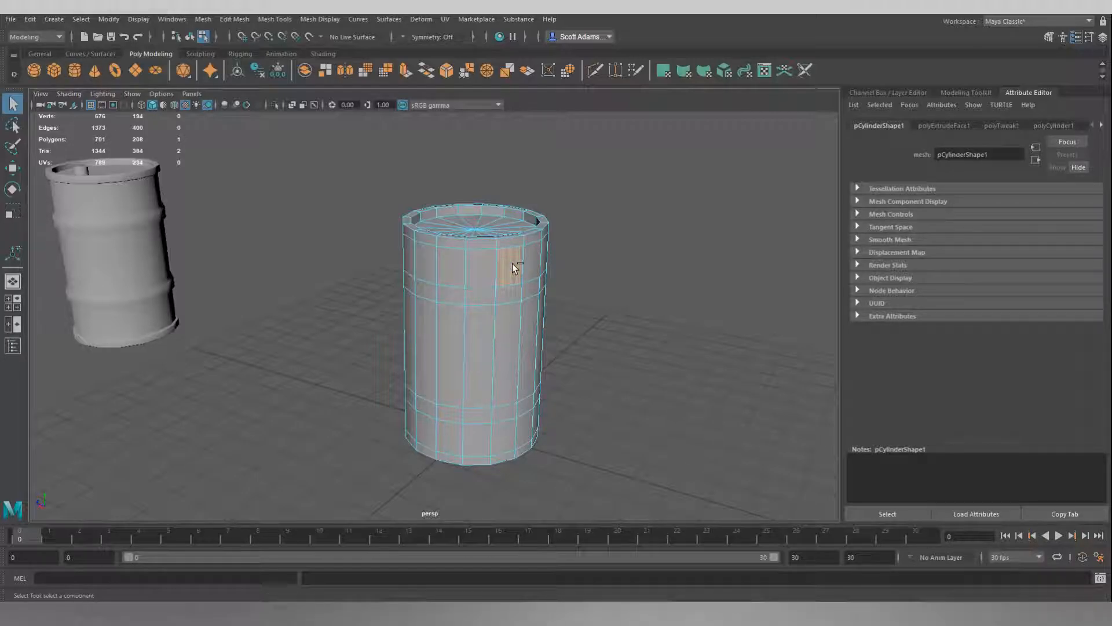
{"action": "double_click", "coordinate": [481, 262]}
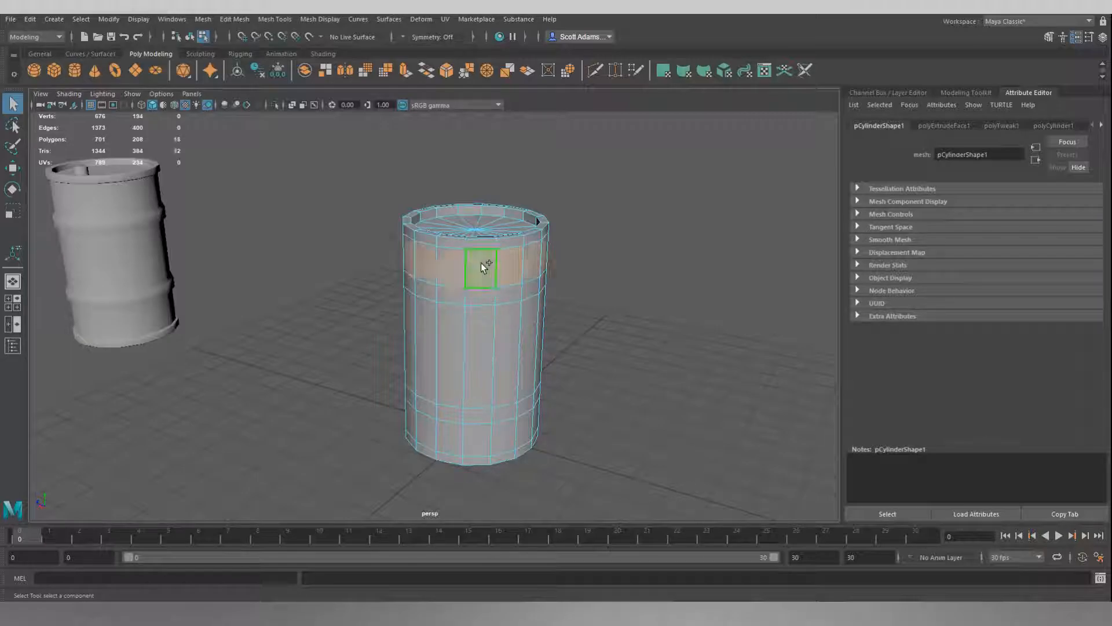
{"action": "mouse_move", "coordinate": [588, 263]}
{"action": "left_mouse_down", "text": "alt"}
{"action": "mouse_move", "coordinate": [488, 253]}
{"action": "mouse_move", "coordinate": [604, 263]}
{"action": "left_mouse_up", "text": "alt"}
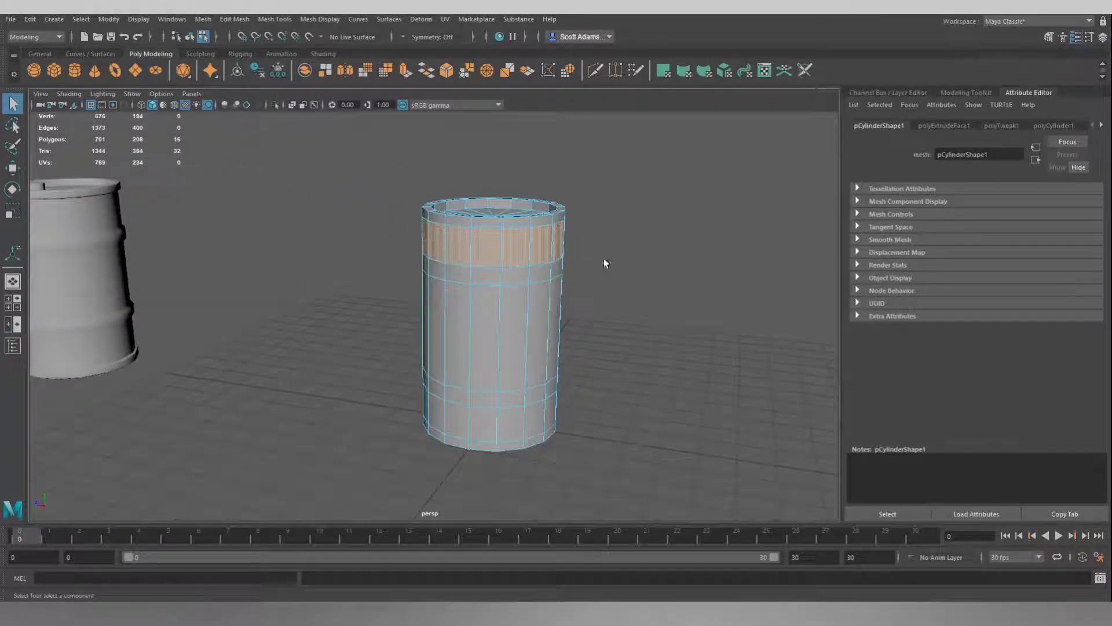
{"action": "left_click", "coordinate": [520, 313], "text": "shift"}
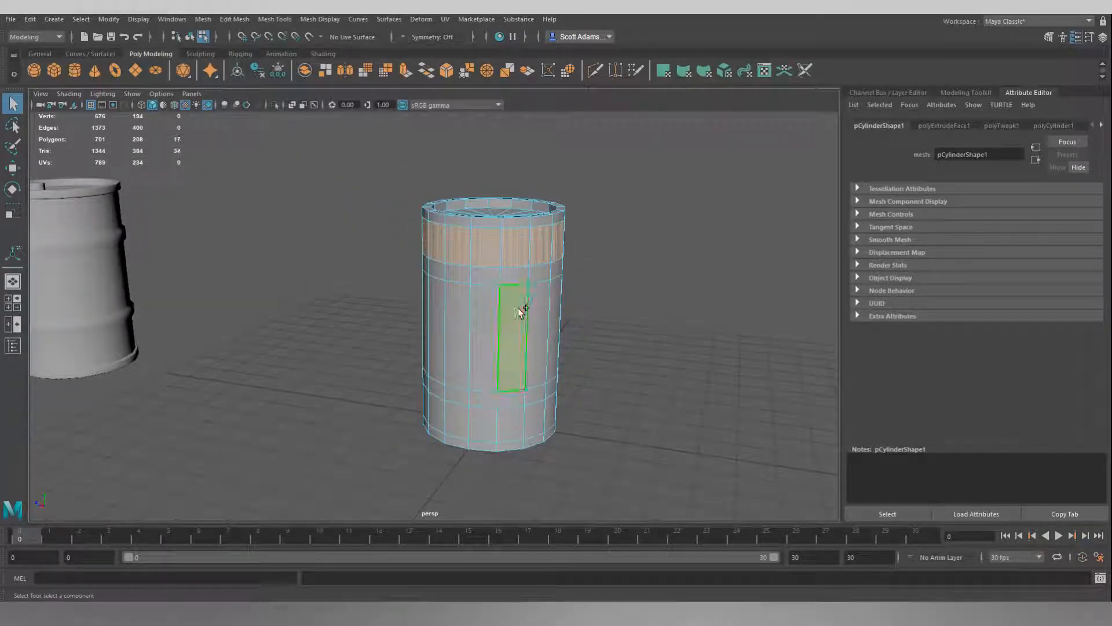
{"action": "double_click", "coordinate": [485, 307], "text": "shift"}
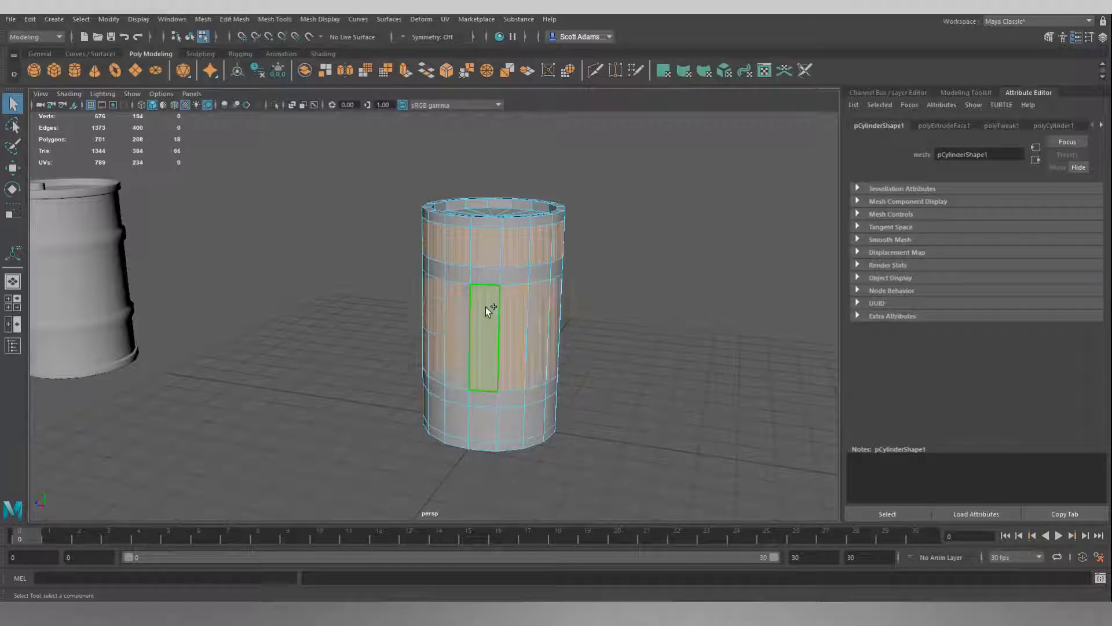
{"action": "left_click_drag", "start_coordinate": [608, 318], "coordinate": [608, 307], "text": "alt"}
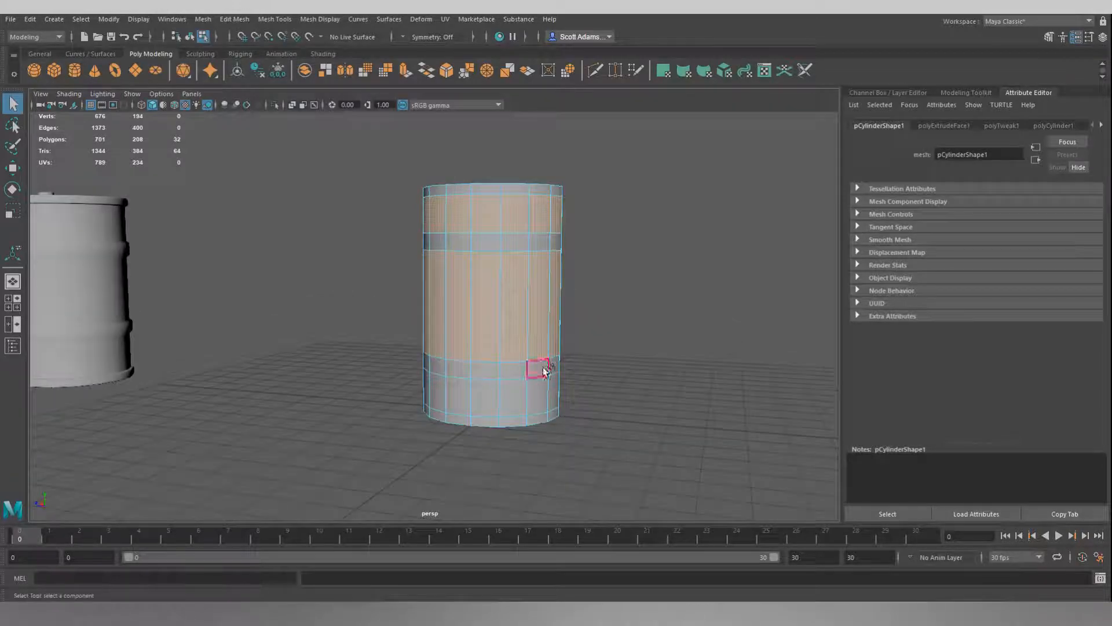
{"action": "double_click", "coordinate": [489, 395], "text": "shift"}
{"action": "left_click_drag", "start_coordinate": [656, 280], "coordinate": [608, 295], "text": "alt"}
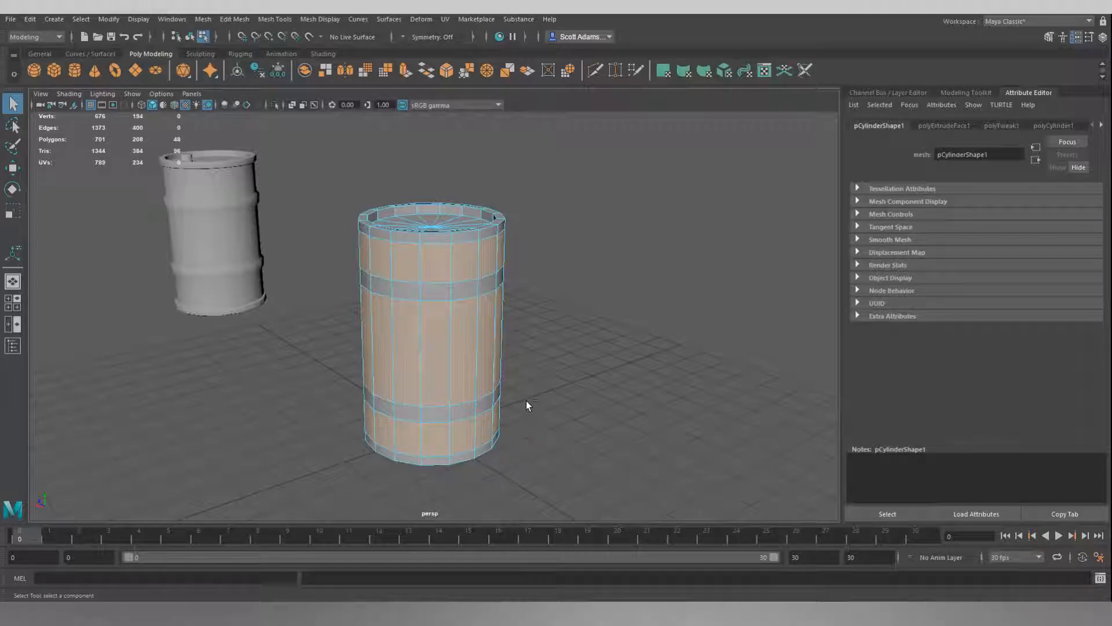
{"action": "key", "text": "ctrl+e"}
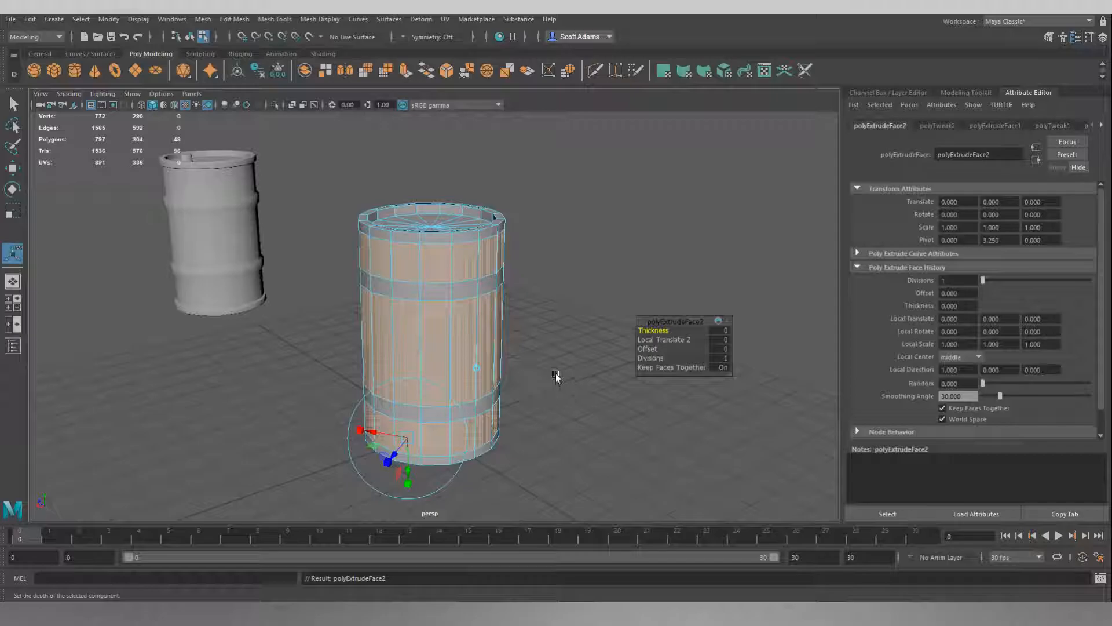
{"action": "key", "text": "r"}
{"action": "left_click_drag", "start_coordinate": [591, 308], "coordinate": [675, 335], "text": "alt"}
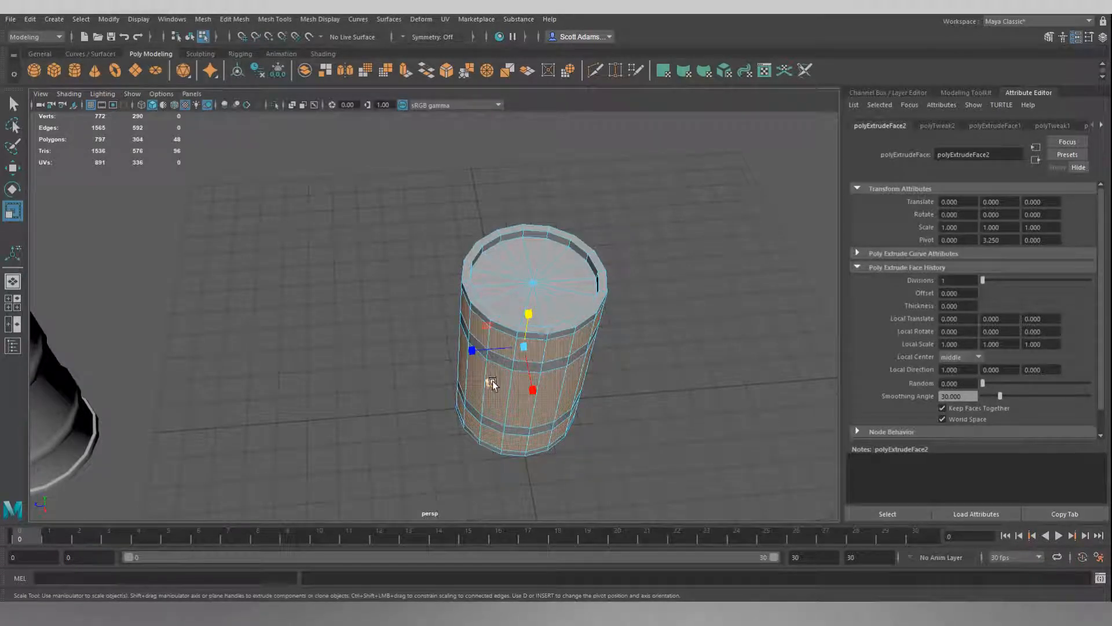
{"action": "left_click_drag", "start_coordinate": [492, 383], "coordinate": [495, 384]}
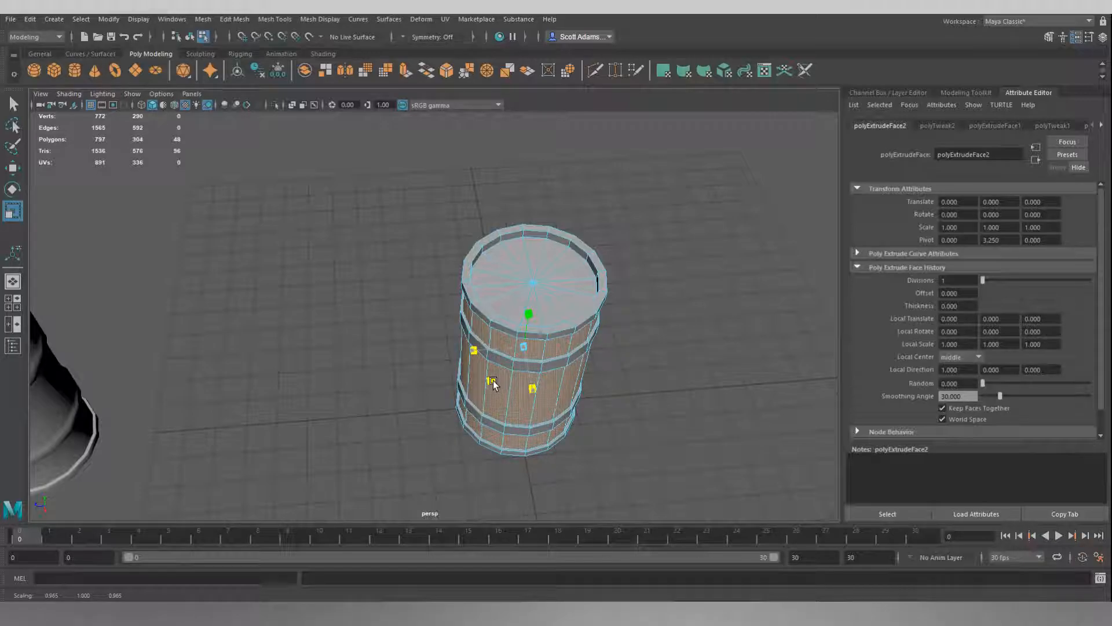
{"action": "left_click_drag", "start_coordinate": [698, 399], "coordinate": [628, 397], "text": "alt"}
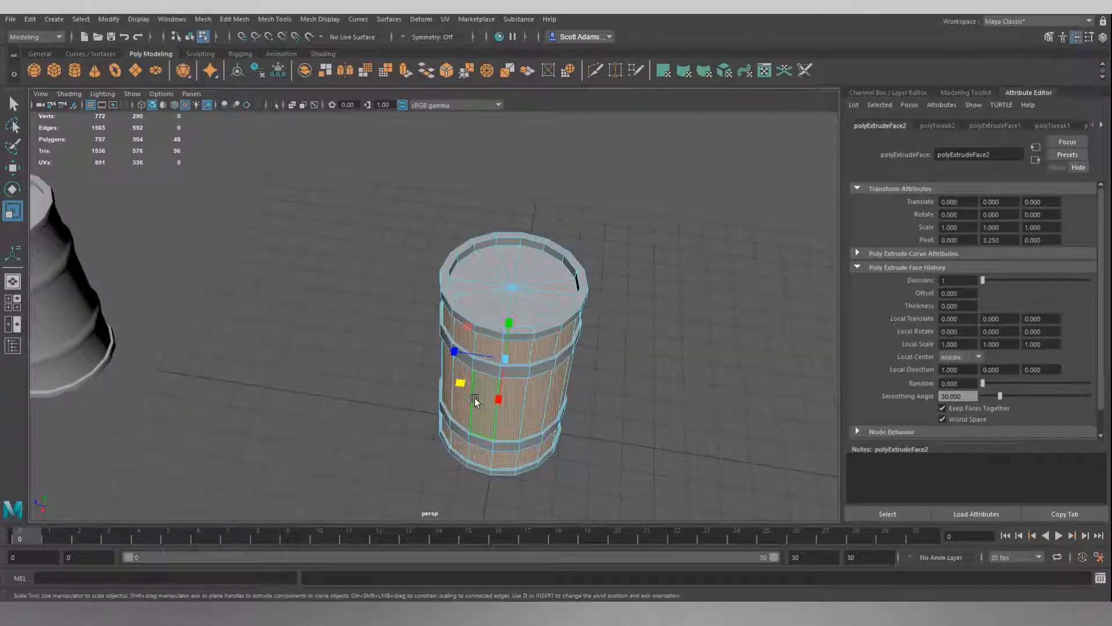
{"action": "left_click", "coordinate": [462, 383]}
{"action": "left_click_drag", "start_coordinate": [462, 383], "coordinate": [462, 384]}
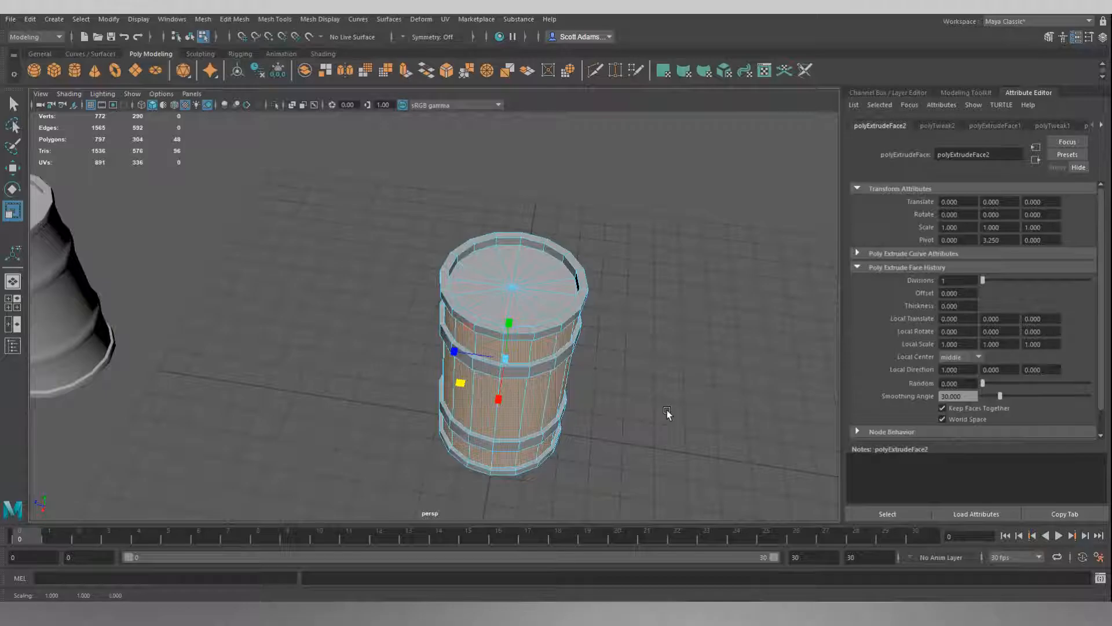
{"action": "left_click_drag", "start_coordinate": [666, 409], "coordinate": [627, 300], "text": "alt"}
{"action": "left_click", "coordinate": [647, 309]}
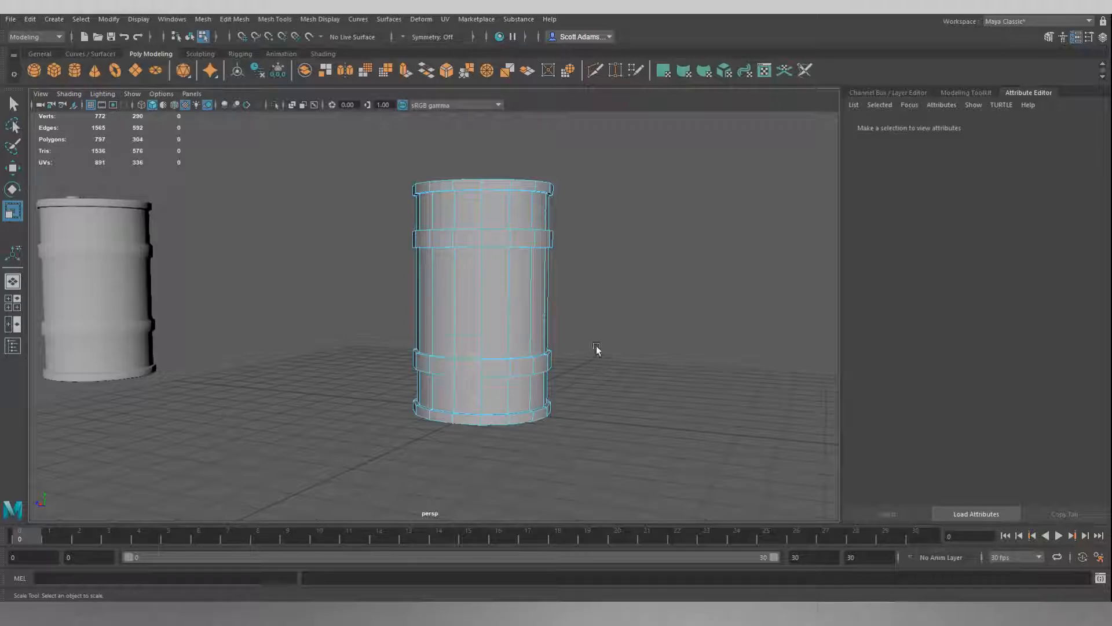
Select the lower rib's underside, outer and upper face loops and move the whole rib slightly up the barrel.
{"action": "left_click_drag", "start_coordinate": [594, 355], "coordinate": [634, 314], "text": "alt"}
{"action": "scroll", "coordinate": [578, 263], "scroll_direction": "up", "scroll_amount": 6}
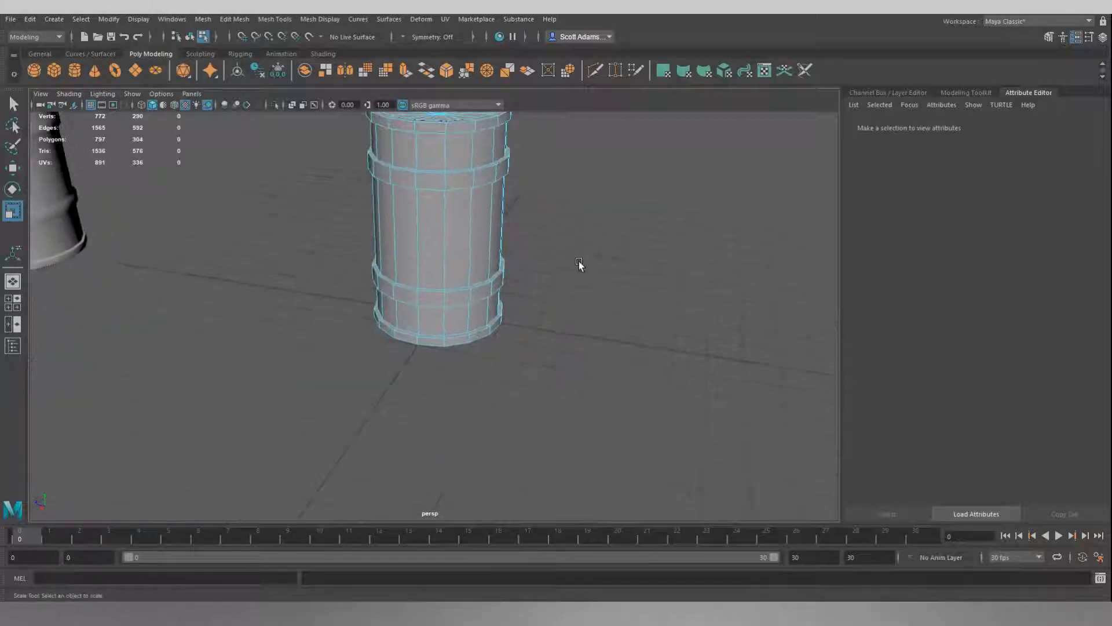
{"action": "left_click_drag", "start_coordinate": [635, 280], "coordinate": [573, 248], "text": "alt"}
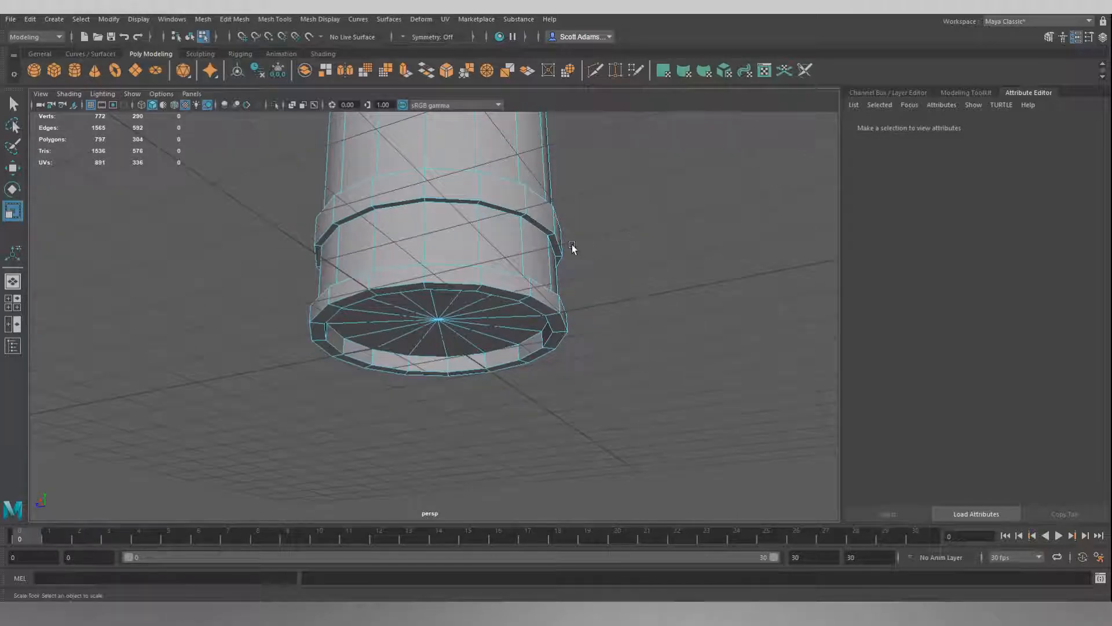
{"action": "left_click", "coordinate": [502, 210]}
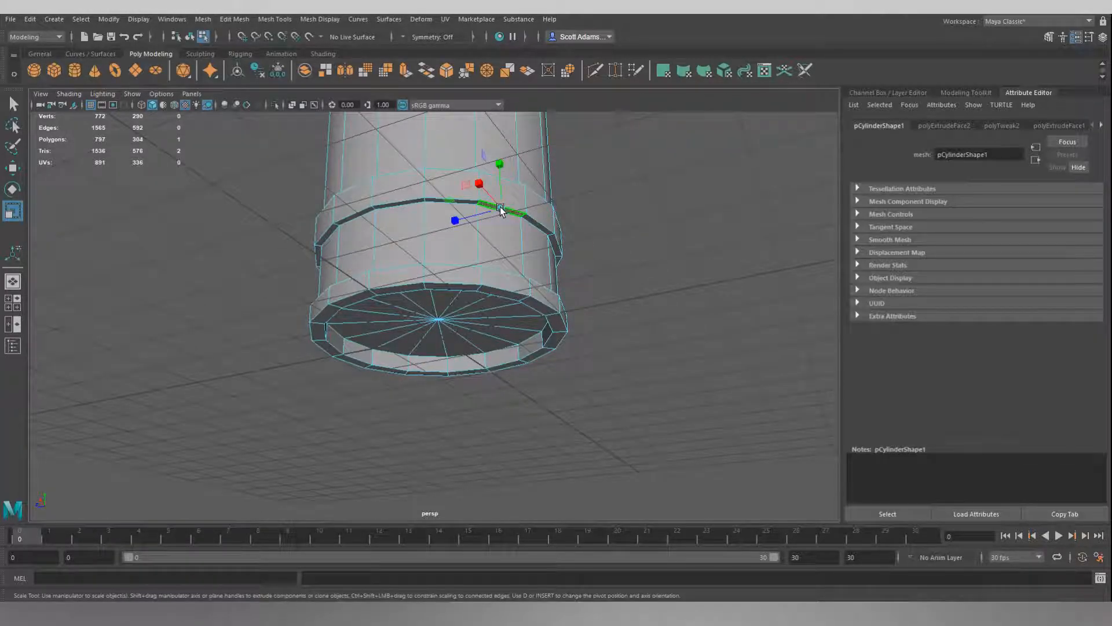
{"action": "key", "text": "q"}
{"action": "key", "text": "F11"}
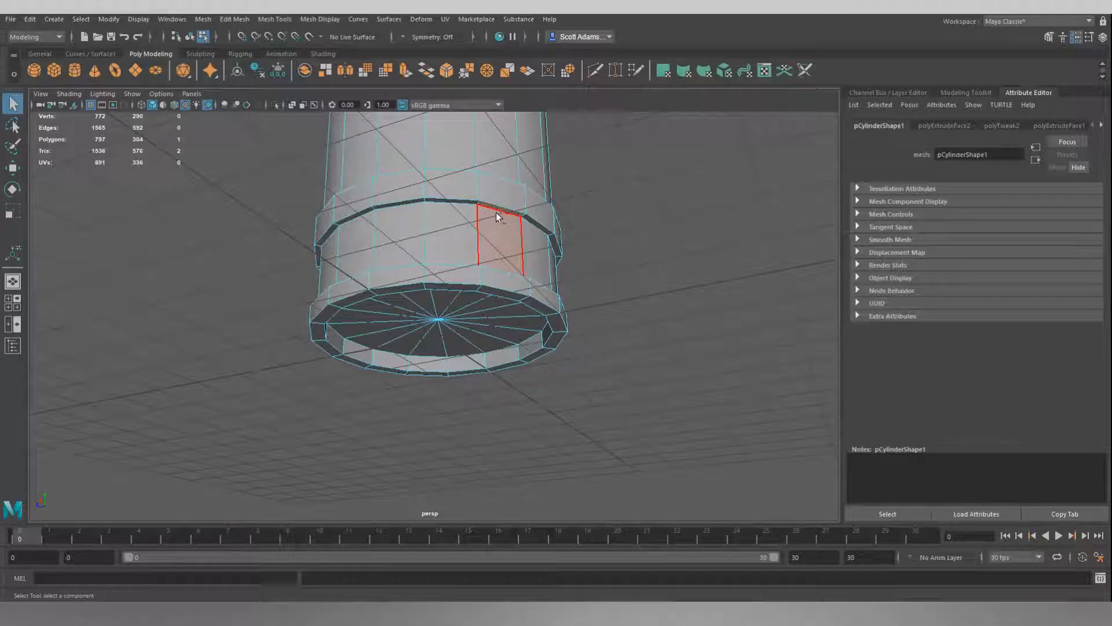
{"action": "key", "text": "F10"}
{"action": "double_click", "coordinate": [463, 201], "text": "shift"}
{"action": "left_click", "coordinate": [503, 196], "text": "shift"}
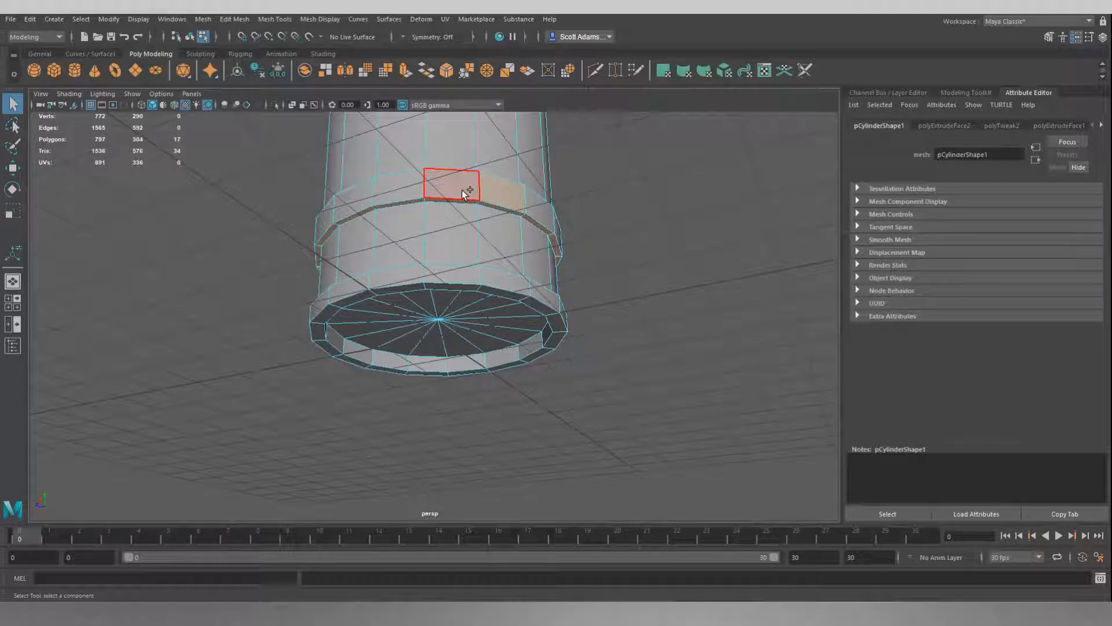
{"action": "double_click", "coordinate": [462, 191], "text": "shift"}
{"action": "left_click_drag", "start_coordinate": [596, 173], "coordinate": [610, 241], "text": "alt"}
{"action": "left_click", "coordinate": [525, 351], "text": "shift"}
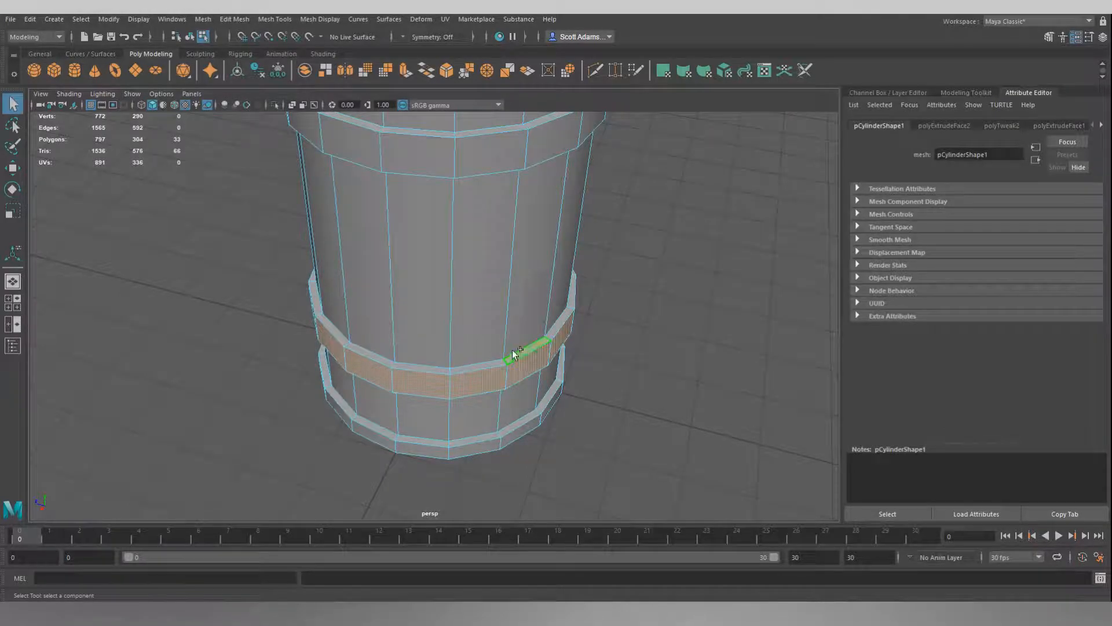
{"action": "double_click", "coordinate": [485, 362], "text": "shift"}
{"action": "key", "text": "w"}
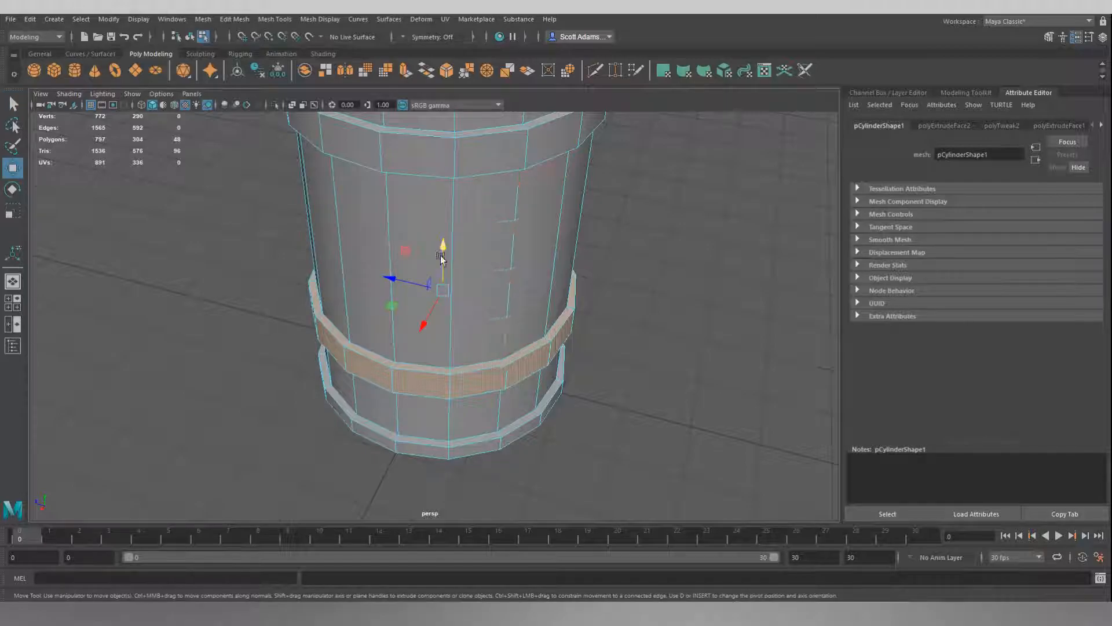
{"action": "left_click_drag", "start_coordinate": [442, 255], "coordinate": [445, 239]}
Select the upper rib's underside, outer and upper face loops, move the whole rib slightly down the barrel, and clear the selection.
{"action": "left_click_drag", "start_coordinate": [571, 265], "coordinate": [653, 278], "text": "alt"}
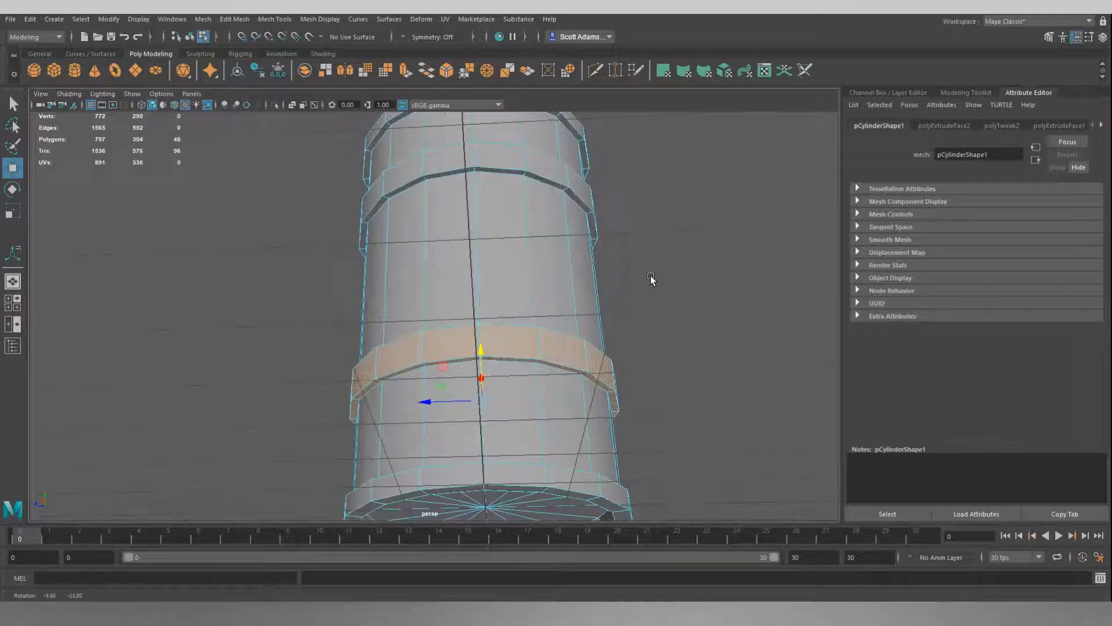
{"action": "left_click", "coordinate": [549, 185]}
{"action": "key", "text": "q"}
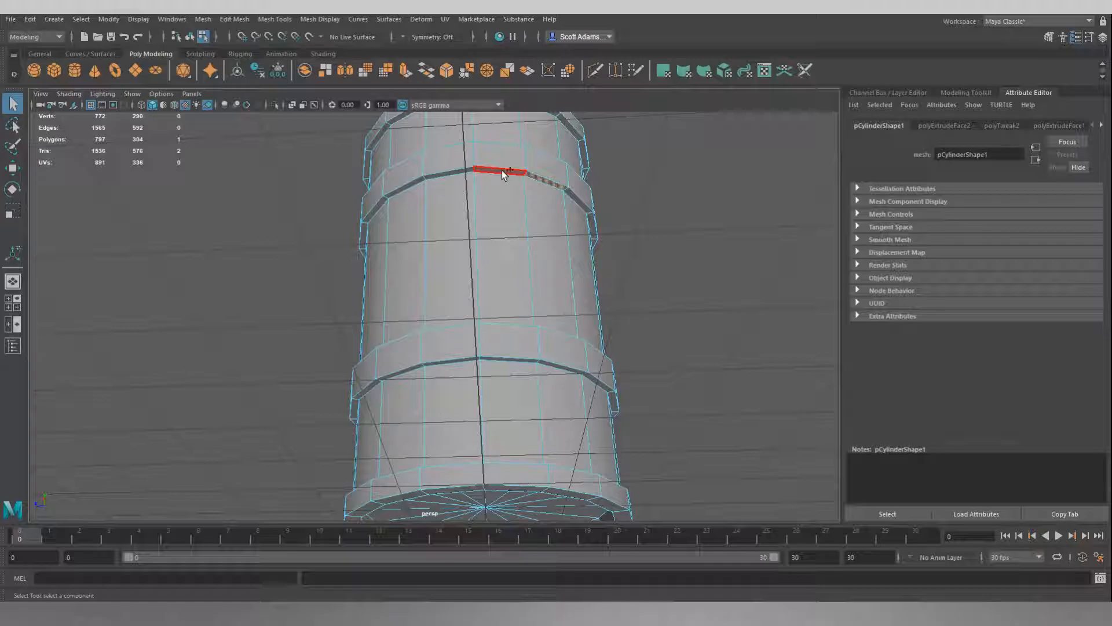
{"action": "double_click", "coordinate": [501, 171]}
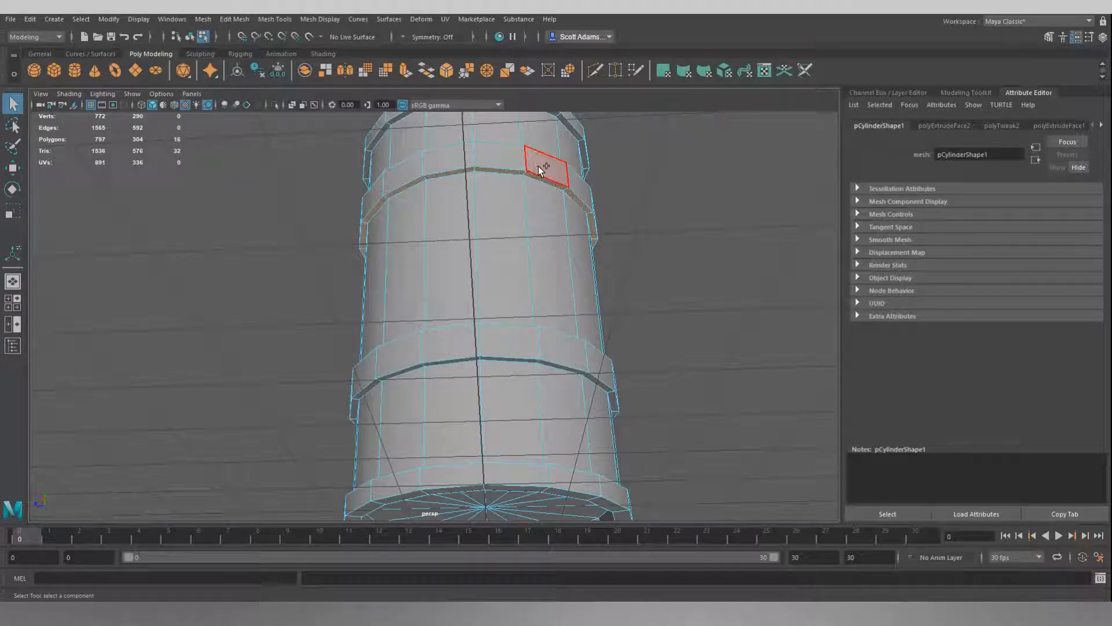
{"action": "double_click", "coordinate": [503, 162], "text": "shift"}
{"action": "left_click_drag", "start_coordinate": [554, 175], "coordinate": [662, 255], "text": "alt"}
{"action": "left_click", "coordinate": [567, 308], "text": "shift"}
{"action": "double_click", "coordinate": [503, 323], "text": "shift"}
{"action": "key", "text": "w"}
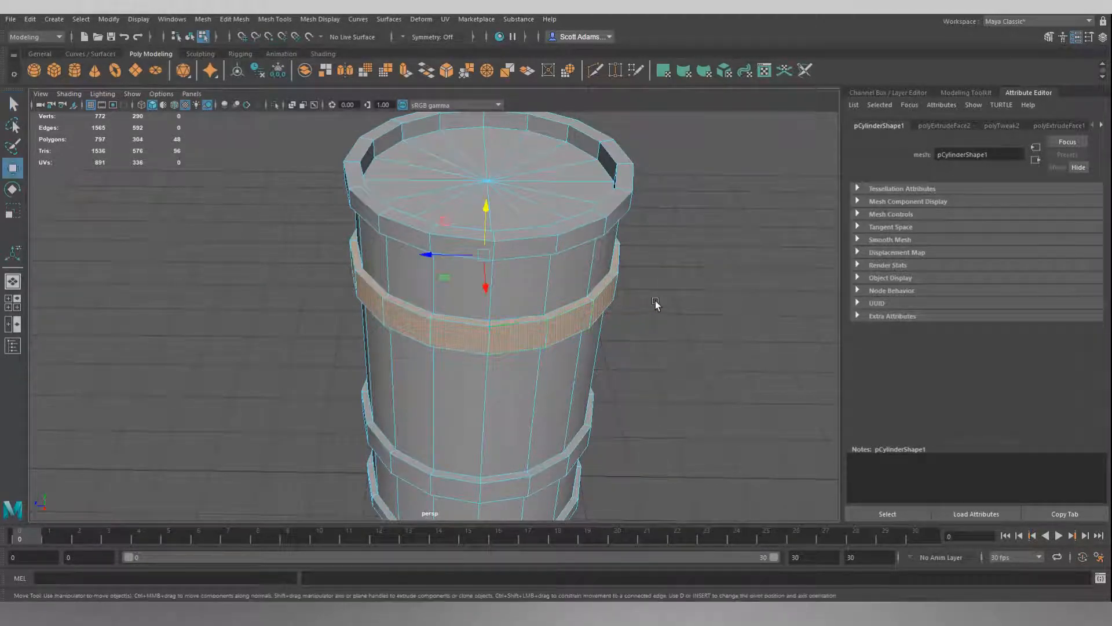
{"action": "left_click_drag", "start_coordinate": [708, 296], "coordinate": [708, 265], "text": "alt"}
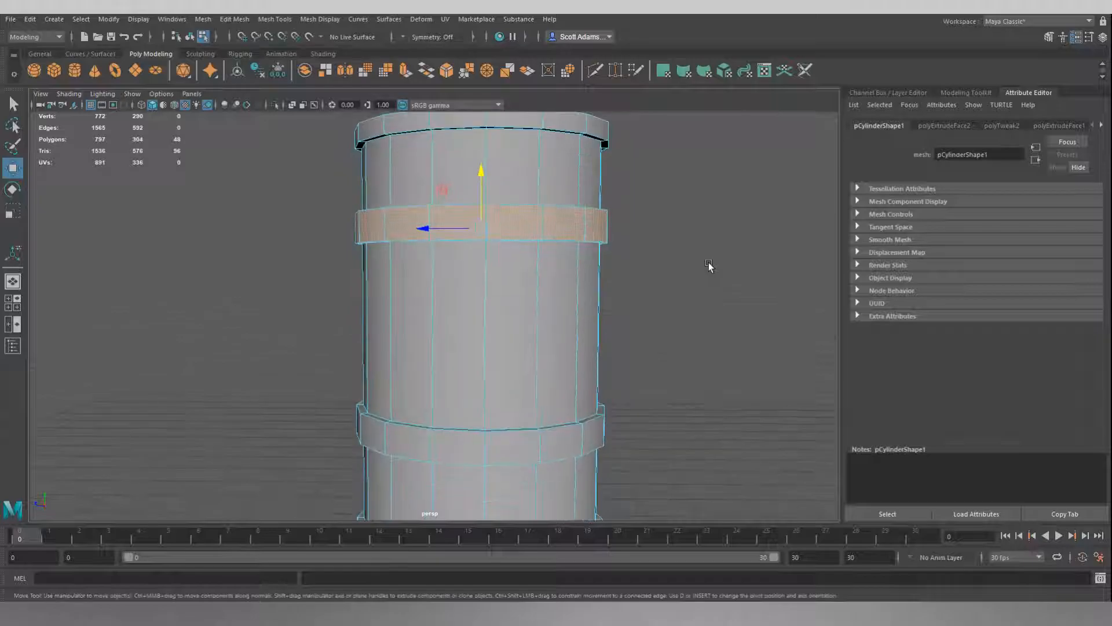
{"action": "right_click_drag", "start_coordinate": [708, 265], "coordinate": [648, 280], "text": "alt"}
{"action": "left_click_drag", "start_coordinate": [649, 279], "coordinate": [543, 269], "text": "alt"}
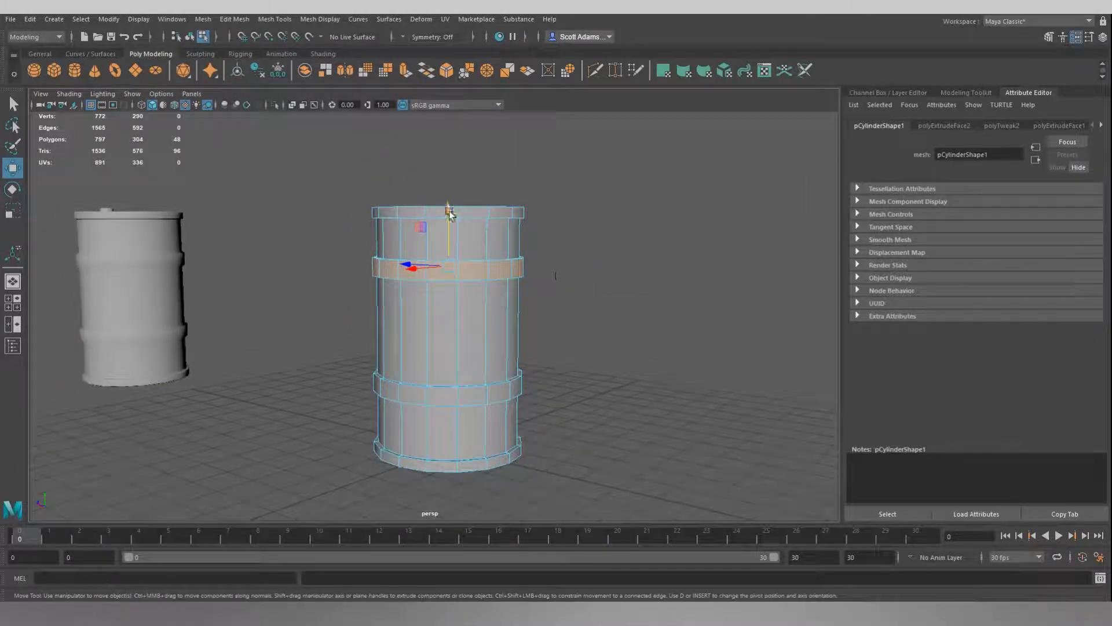
{"action": "left_click_drag", "start_coordinate": [449, 219], "coordinate": [450, 226]}
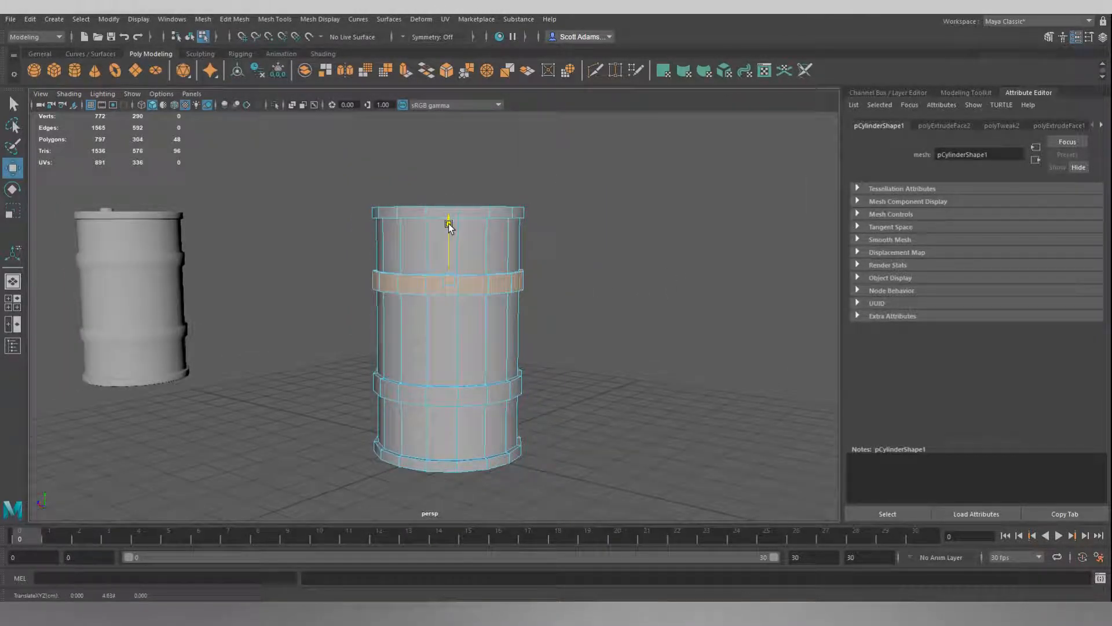
{"action": "left_click", "coordinate": [666, 277]}
Compare the barrel's shape and rib positions with the reference from several angles and return the mesh to object mode.
{"action": "mouse_move", "coordinate": [588, 310]}
{"action": "left_mouse_down", "text": "alt"}
{"action": "mouse_move", "coordinate": [645, 300]}
{"action": "mouse_move", "coordinate": [579, 308]}
{"action": "mouse_move", "coordinate": [594, 311]}
{"action": "left_mouse_up", "text": "alt"}
{"action": "scroll", "coordinate": [645, 300], "scroll_direction": "down", "scroll_amount": 4}
{"action": "left_click_drag", "start_coordinate": [606, 306], "coordinate": [543, 288], "text": "alt"}
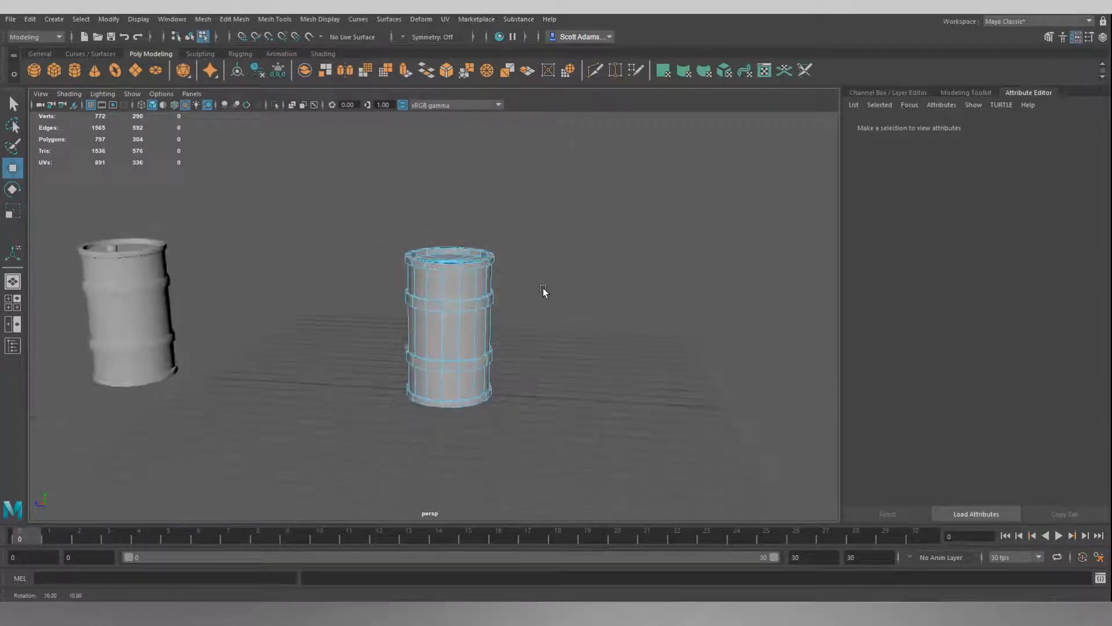
{"action": "scroll", "coordinate": [549, 384], "scroll_direction": "up", "scroll_amount": 3}
{"action": "scroll", "coordinate": [625, 408], "scroll_direction": "up", "scroll_amount": 3}
{"action": "left_click_drag", "start_coordinate": [625, 406], "coordinate": [592, 364], "text": "alt"}
{"action": "scroll", "coordinate": [592, 364], "scroll_direction": "down", "scroll_amount": 4}
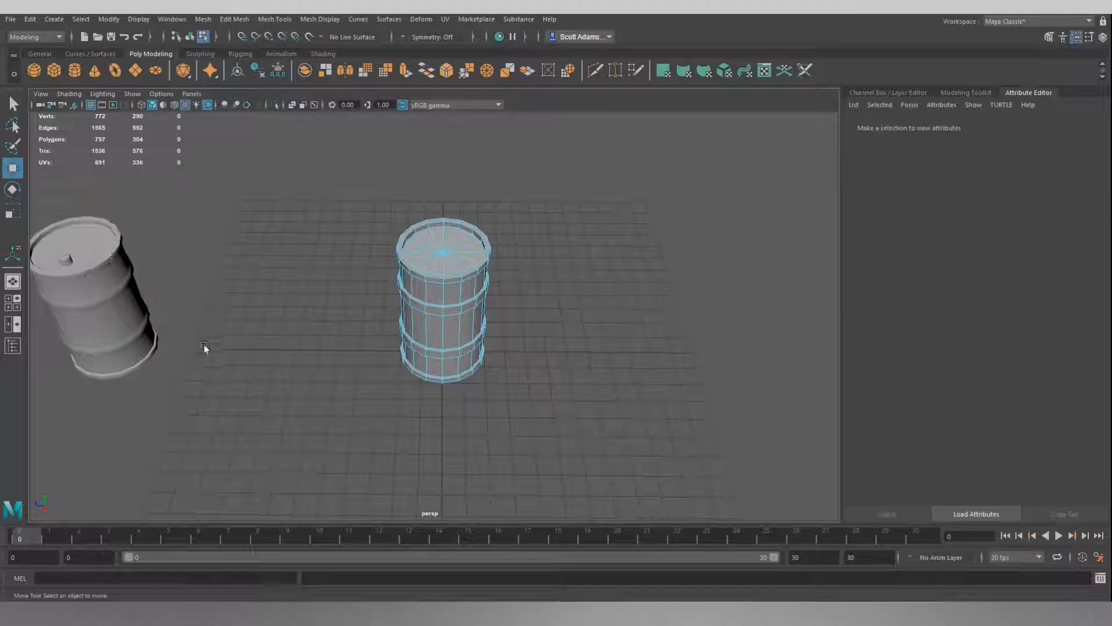
{"action": "mouse_move", "coordinate": [313, 315]}
{"action": "left_mouse_down", "text": "alt"}
{"action": "mouse_move", "coordinate": [276, 295]}
{"action": "mouse_move", "coordinate": [323, 303]}
{"action": "mouse_move", "coordinate": [332, 281]}
{"action": "mouse_move", "coordinate": [318, 226]}
{"action": "mouse_move", "coordinate": [332, 271]}
{"action": "mouse_move", "coordinate": [349, 285]}
{"action": "mouse_move", "coordinate": [304, 327]}
{"action": "mouse_move", "coordinate": [397, 323]}
{"action": "mouse_move", "coordinate": [301, 326]}
{"action": "left_mouse_up", "text": "alt"}
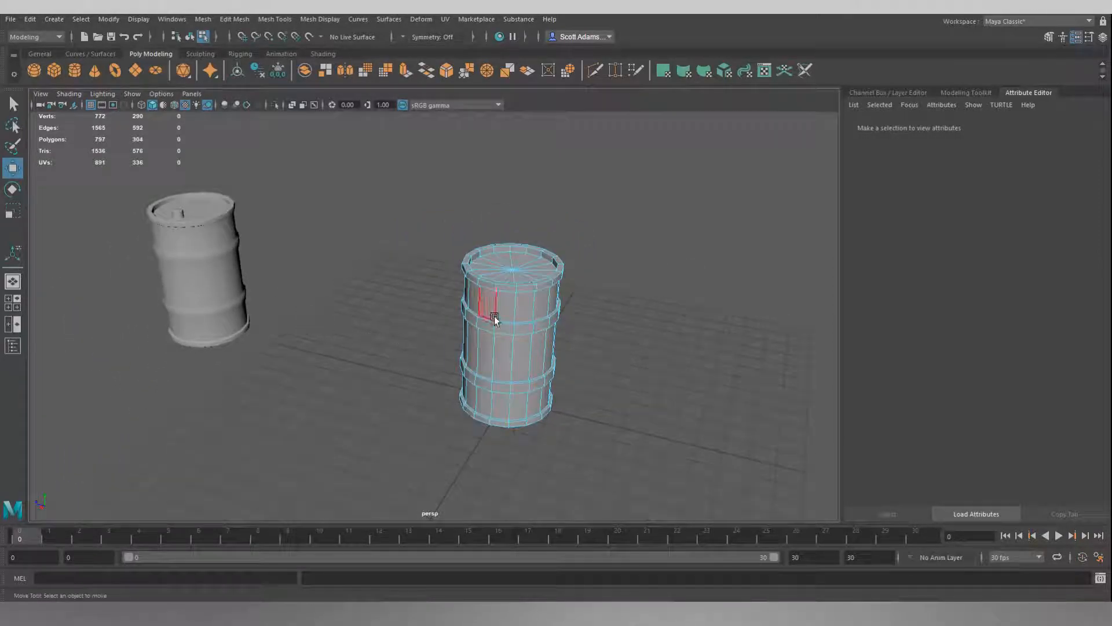
{"action": "left_click_drag", "start_coordinate": [389, 303], "coordinate": [413, 299], "text": "alt"}
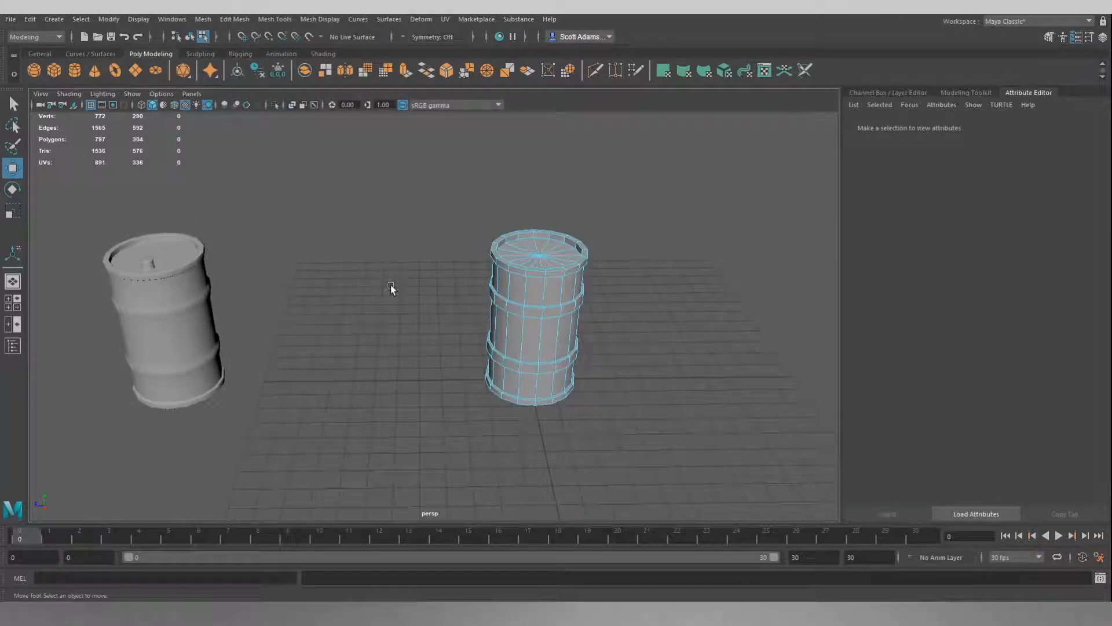
{"action": "right_click_drag", "start_coordinate": [390, 283], "coordinate": [419, 272]}
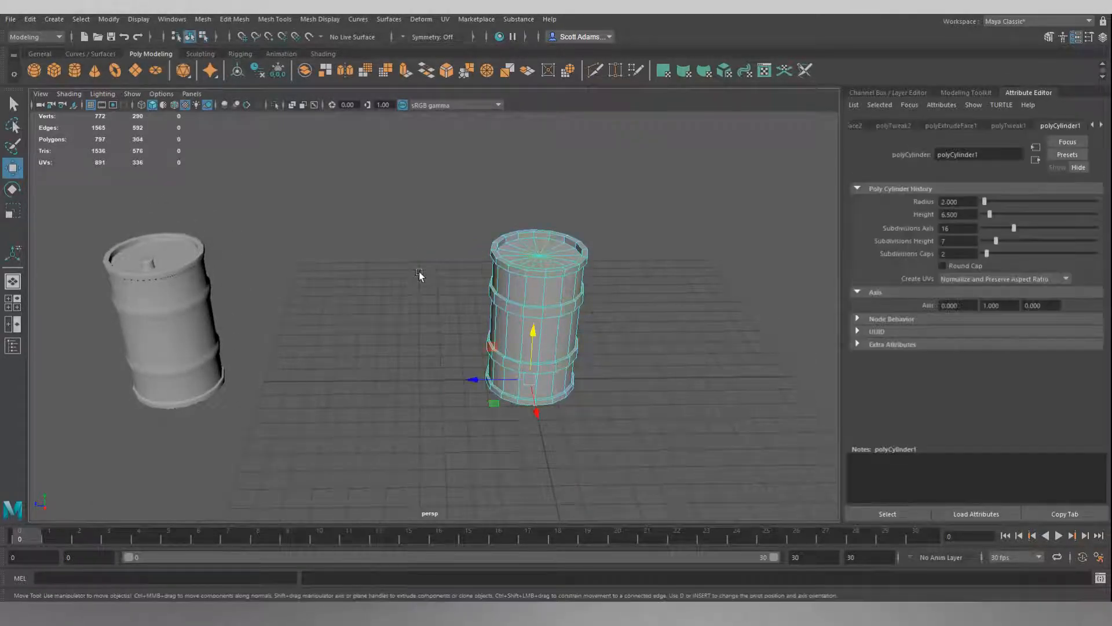